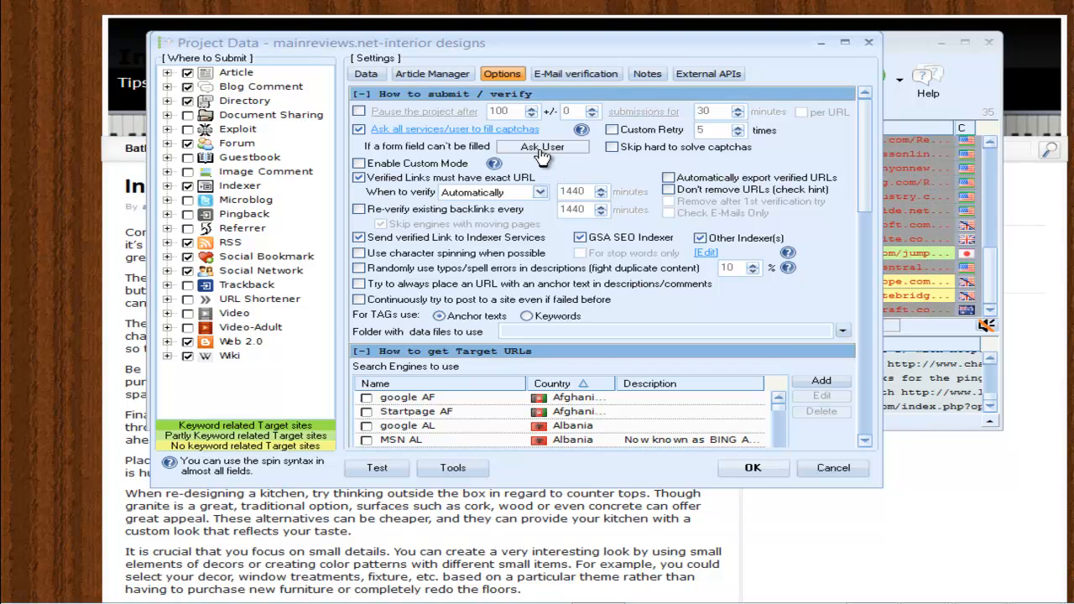
Set the handling of form fields that can't be filled to Choose Random.
left_click(542, 147)
left_click(545, 150)
left_click(548, 158)
left_click(552, 153)
mouse_move(426, 177)
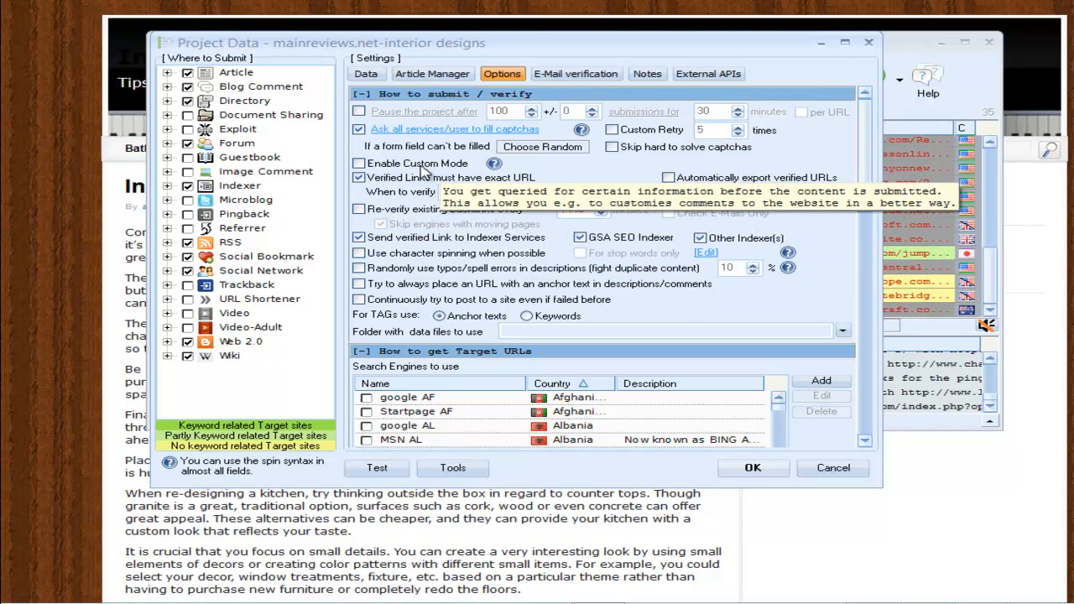
mouse_move(392, 186)
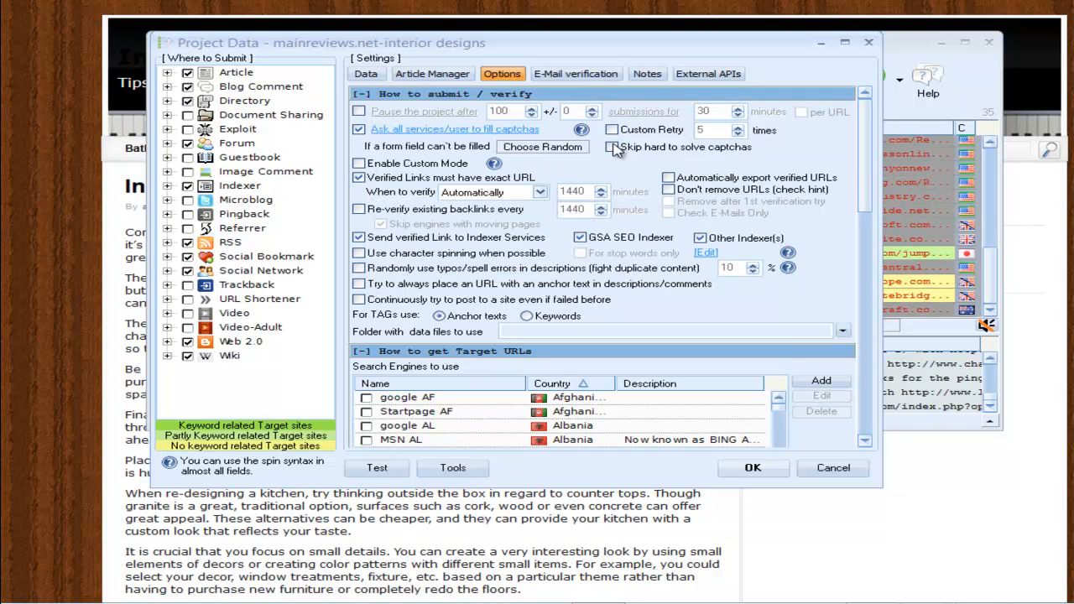
Enable automatic export of verified URLs and create and open a "verified urls" folder within GSA Templates Options and Exports.
left_click(676, 177)
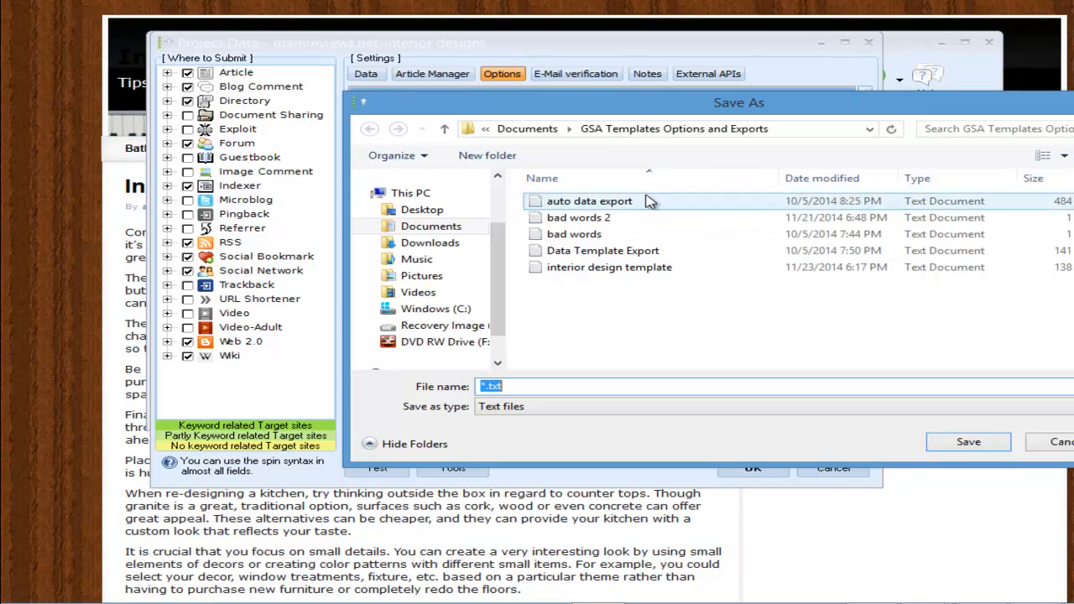
left_click_drag(700, 107, 625, 113)
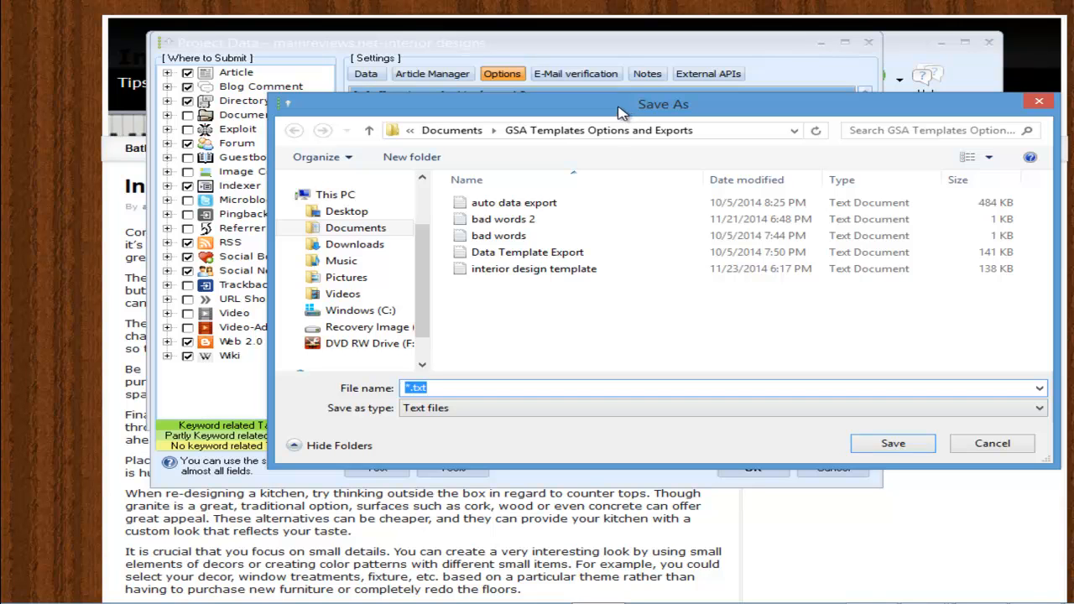
left_click(412, 158)
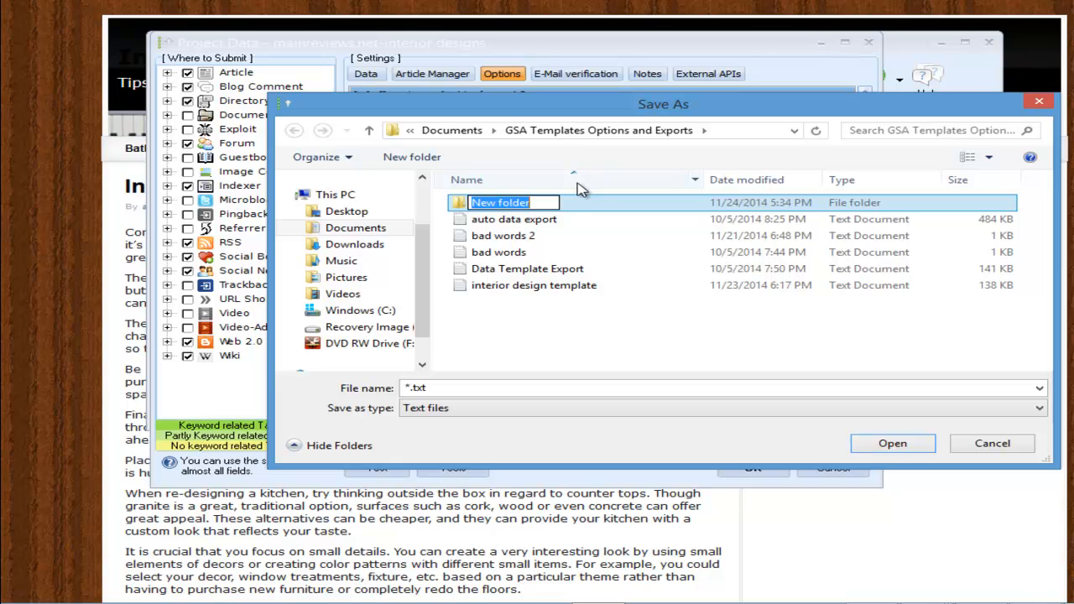
type("verified urls")
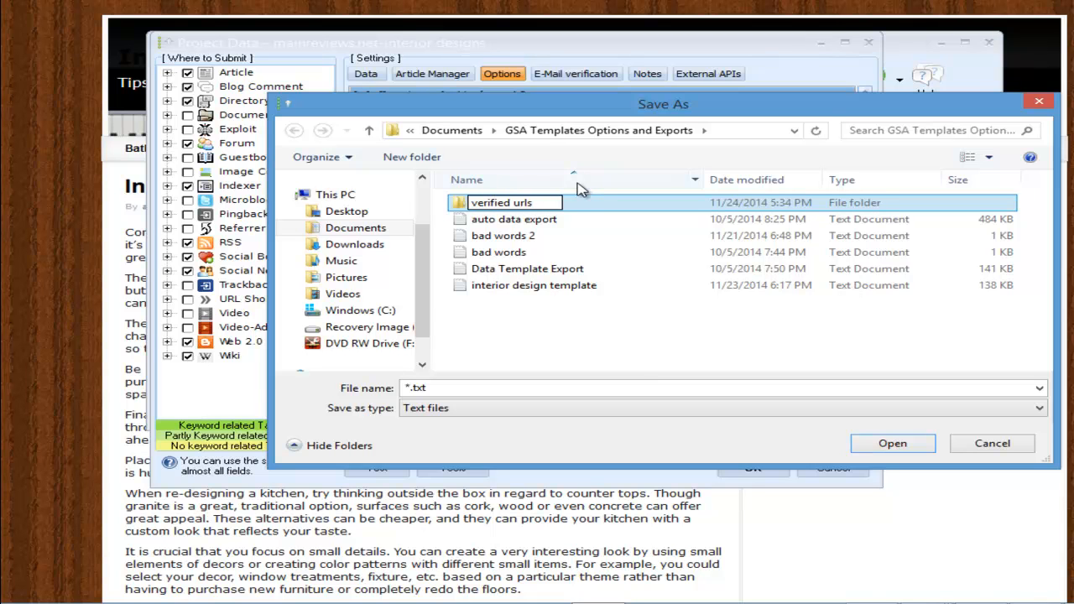
key("Return")
left_click(542, 206)
left_click(571, 318)
left_click(518, 206)
double_click(518, 206)
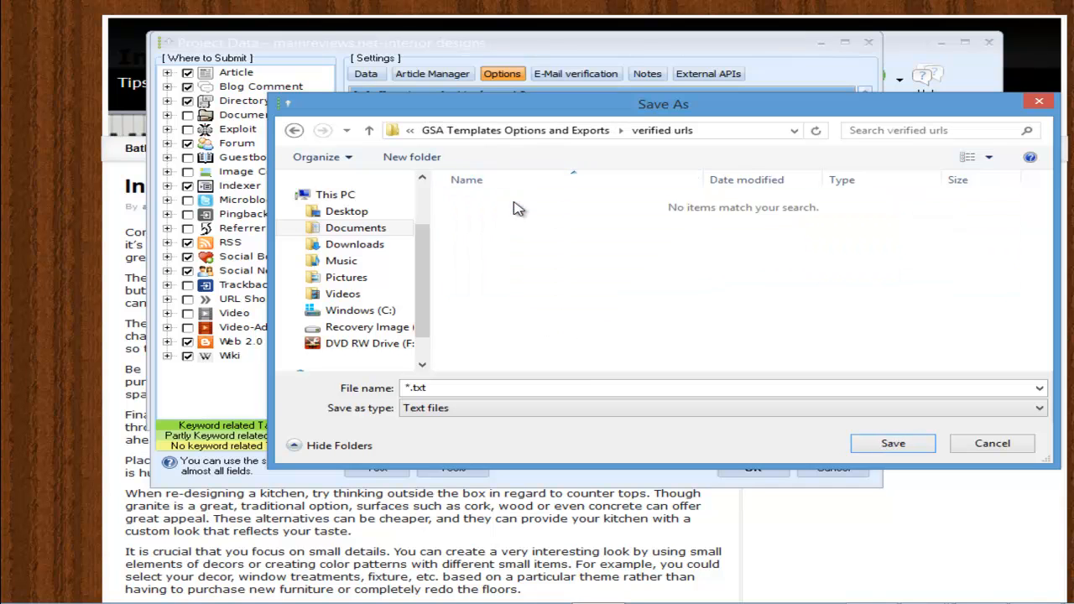
Name the verified URL export file "interior" and save it in the verified urls folder.
left_click(487, 383)
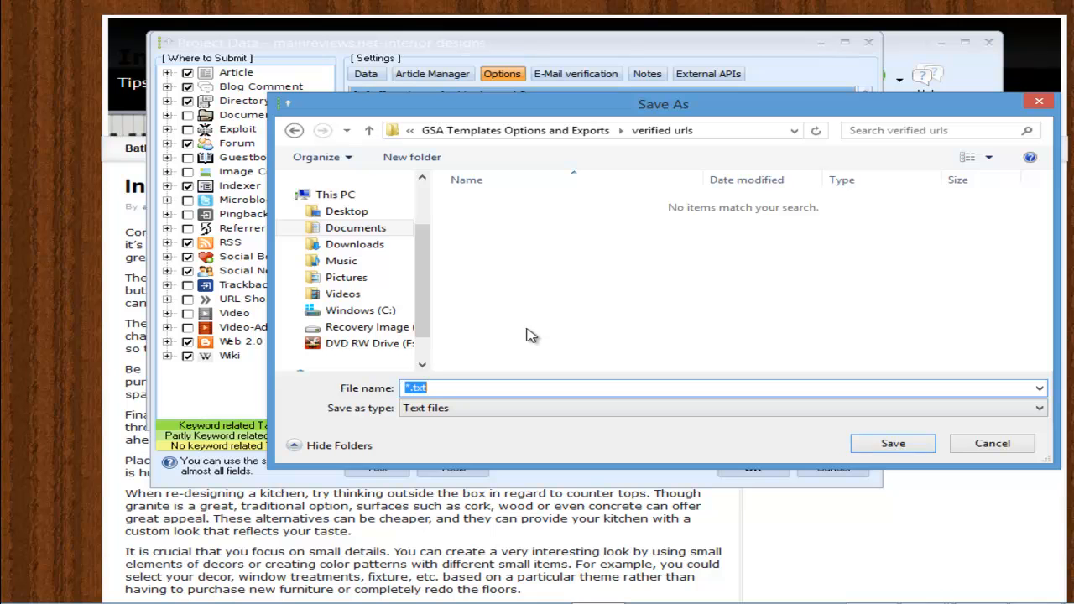
type("interior des")
key("BackSpace")
key("BackSpace")
key("BackSpace")
left_click(879, 442)
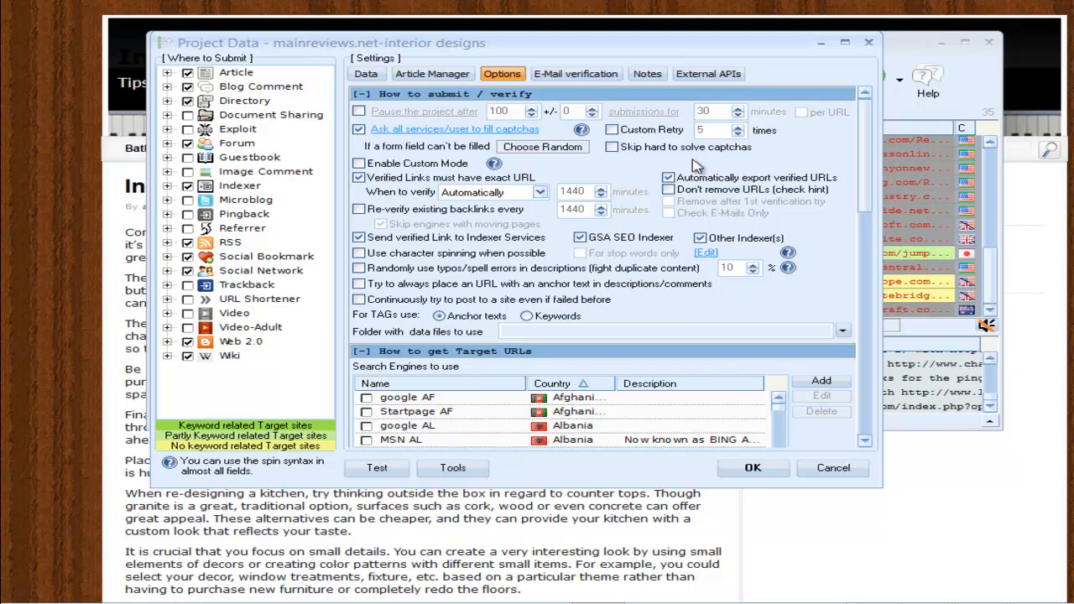
Enable random typos in descriptions and always placing a URL with anchor text, and use Keywords for TAGs.
mouse_move(690, 197)
left_click(360, 269)
left_click(359, 284)
mouse_move(375, 313)
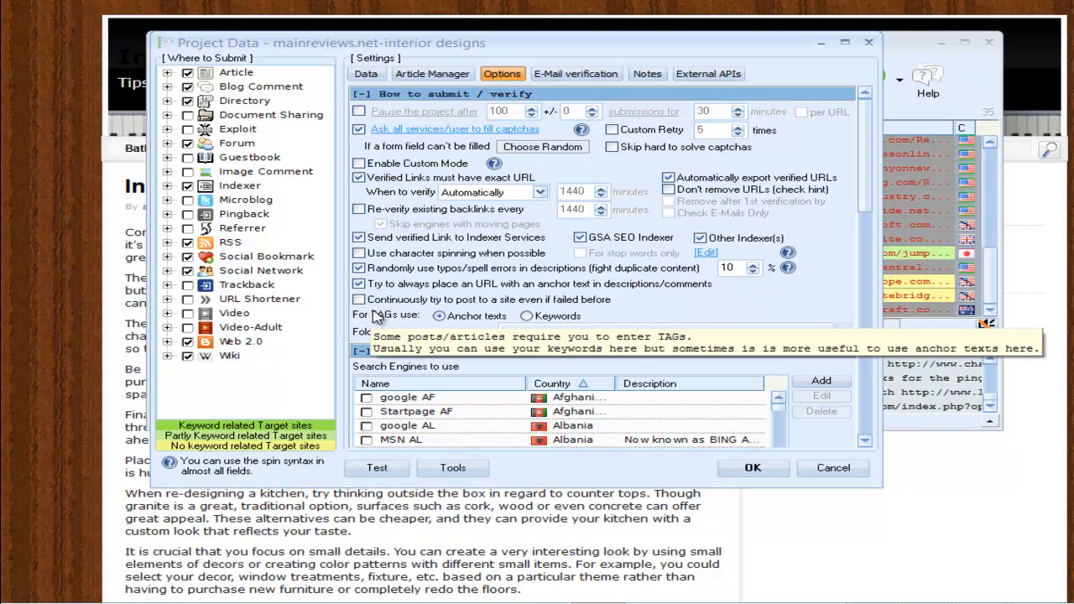
left_click(526, 316)
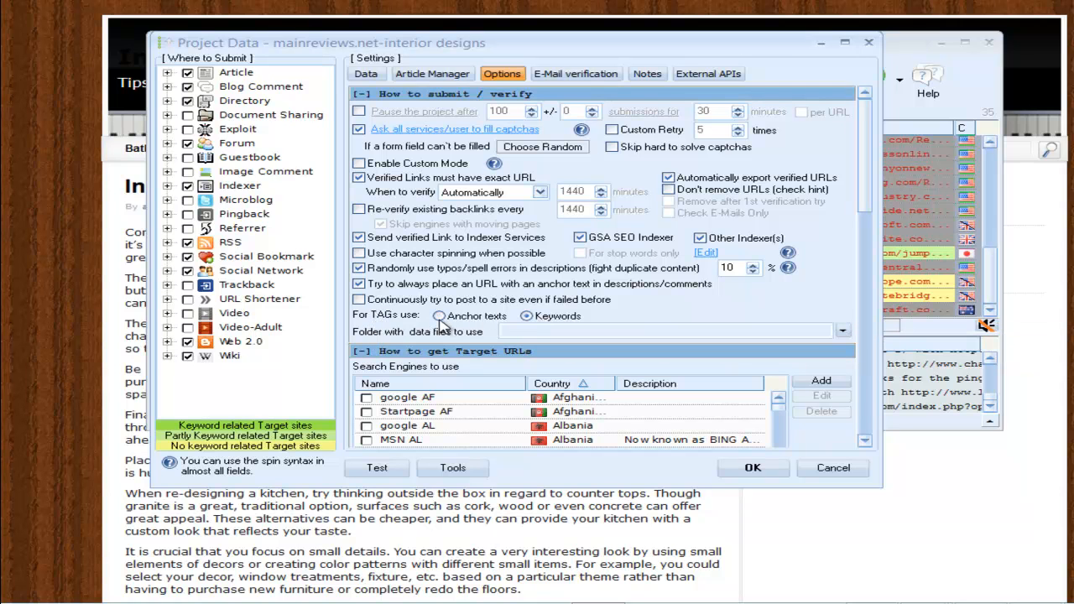
left_click(528, 316)
Check the English-language search engines for finding target URLs and review the selection.
scroll(863, 203, "down", 5)
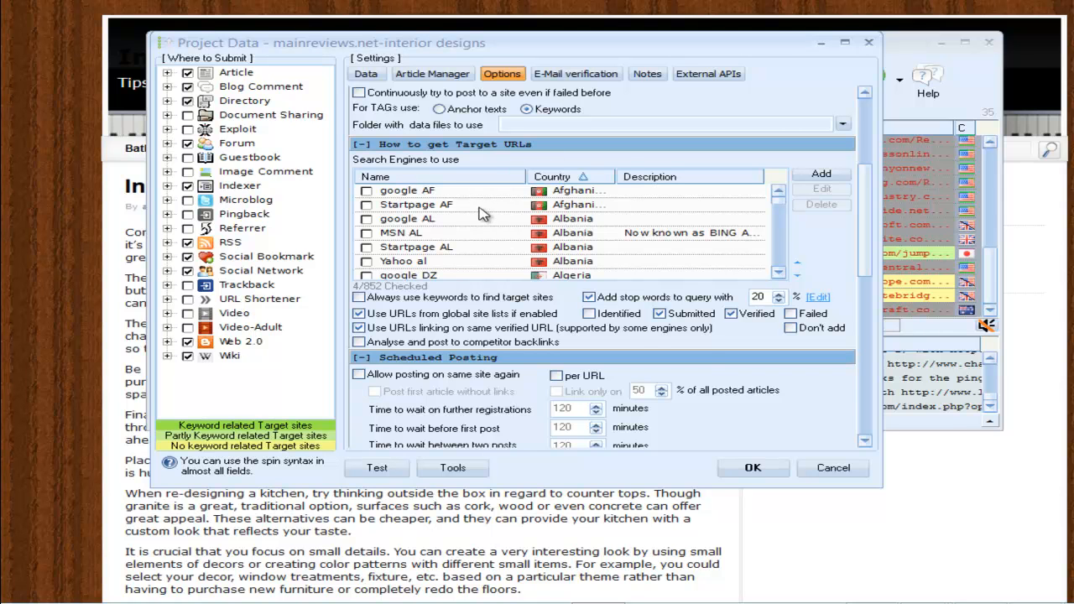
right_click(482, 215)
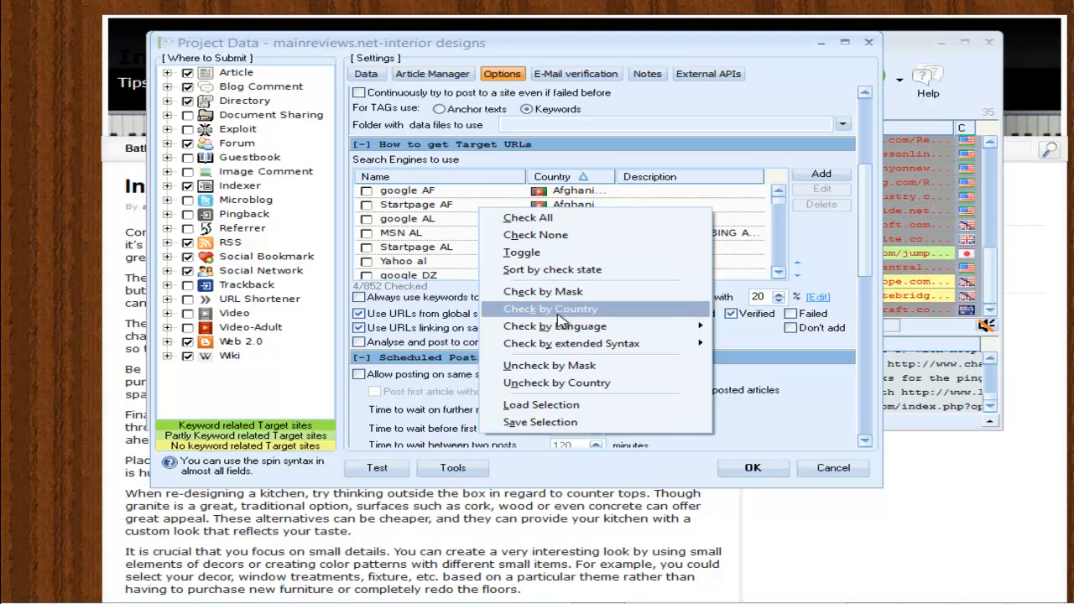
mouse_move(552, 333)
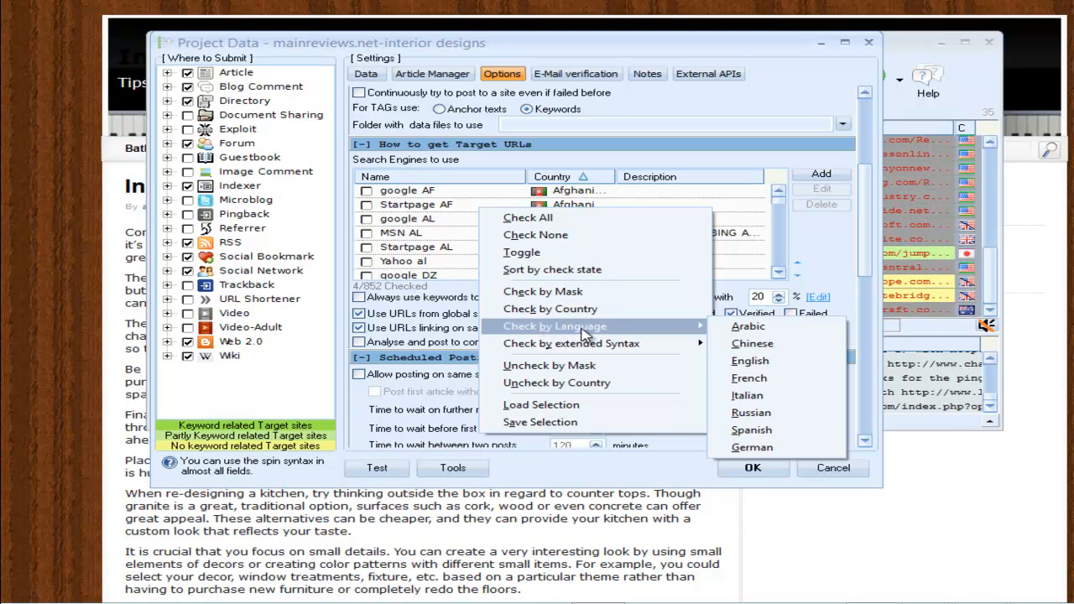
left_click(766, 361)
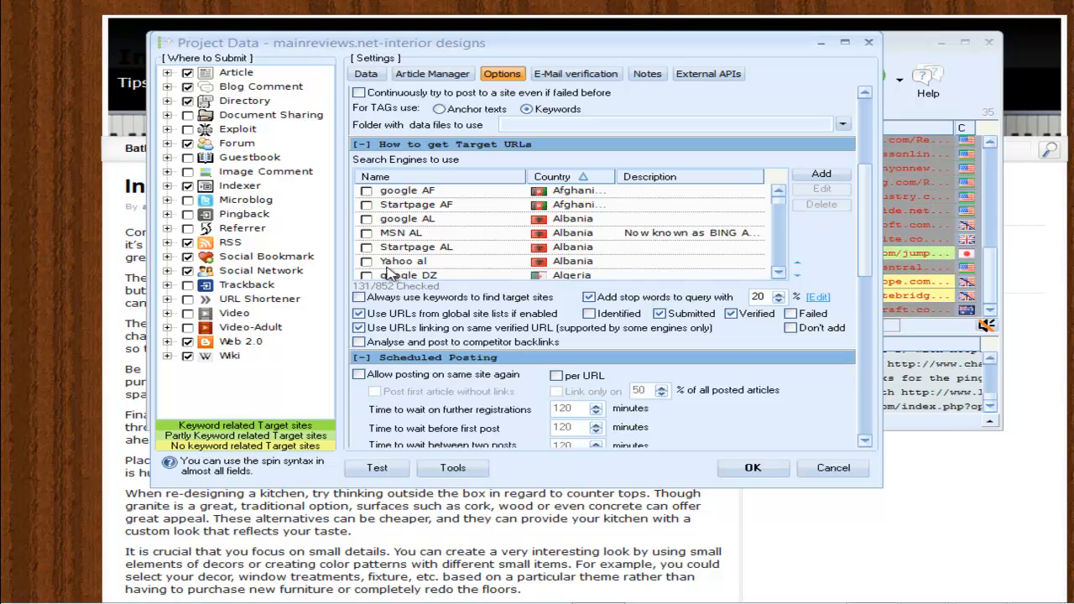
right_click(502, 235)
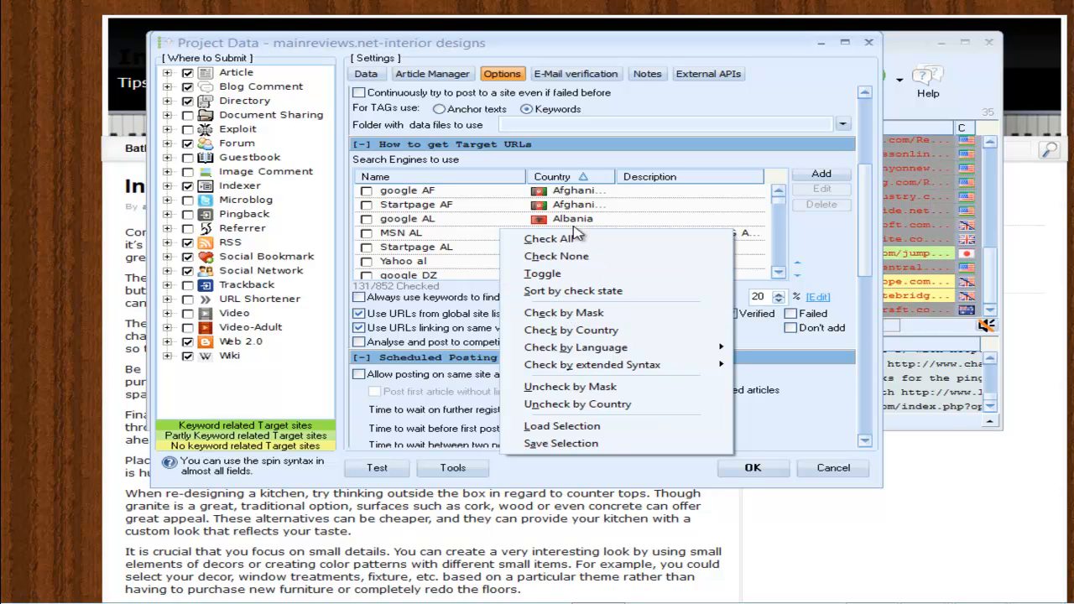
left_click(779, 277)
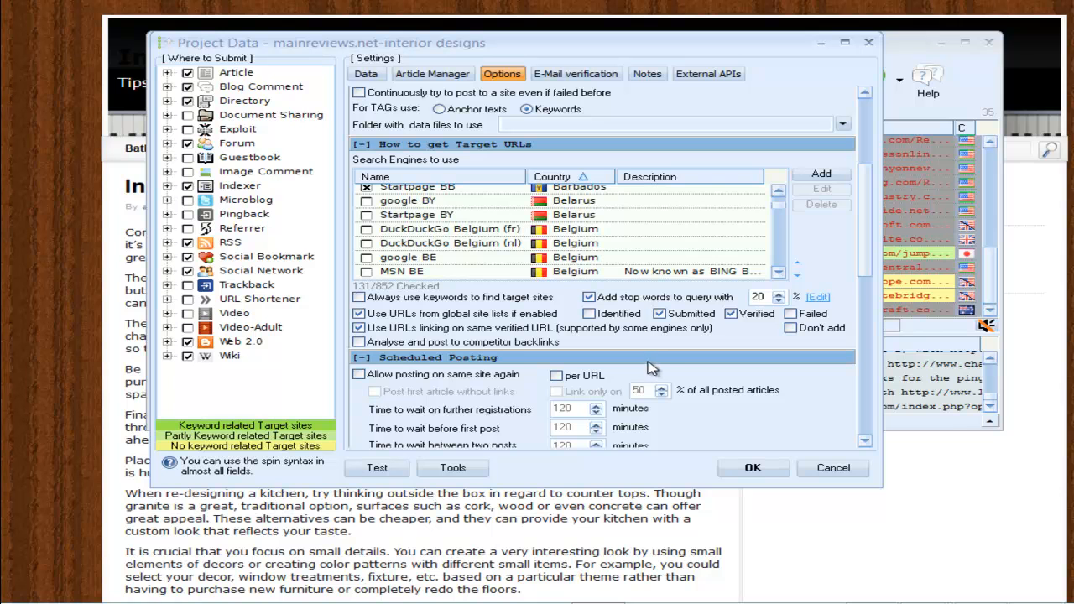
scroll(647, 360, "down", 20)
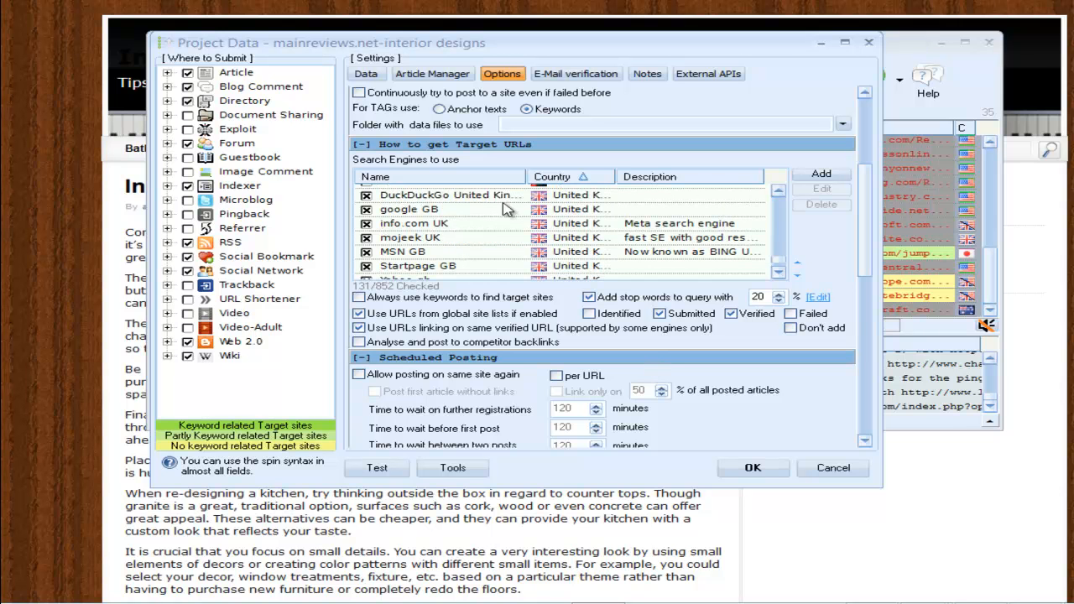
Enable always using keywords to find target sites, accepting the warning, and enable analysing and posting to competitor backlinks.
left_click(359, 297)
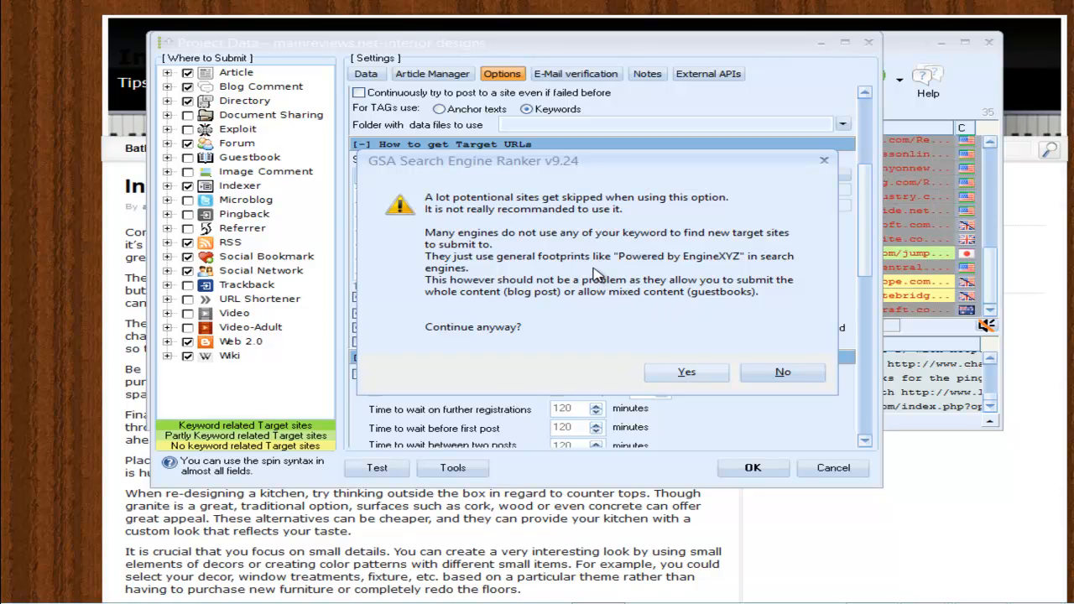
left_click(777, 371)
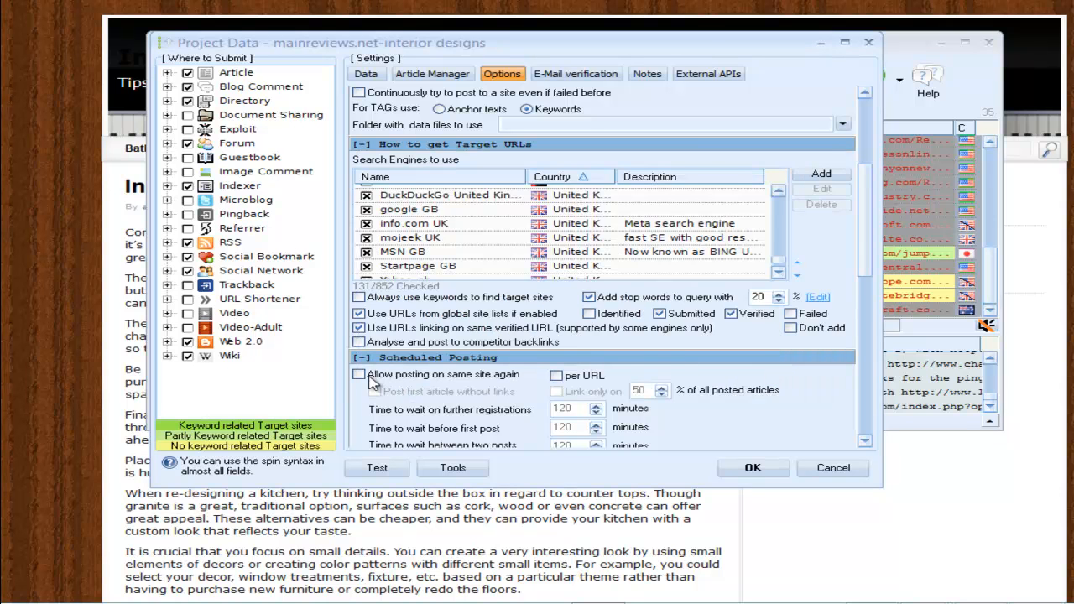
mouse_move(362, 307)
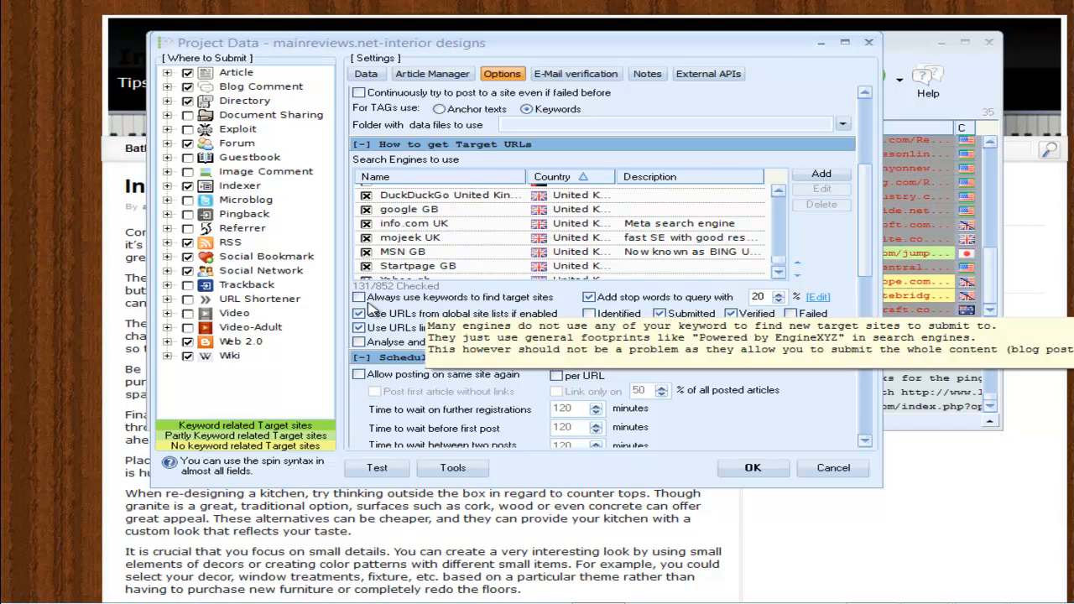
left_click(360, 298)
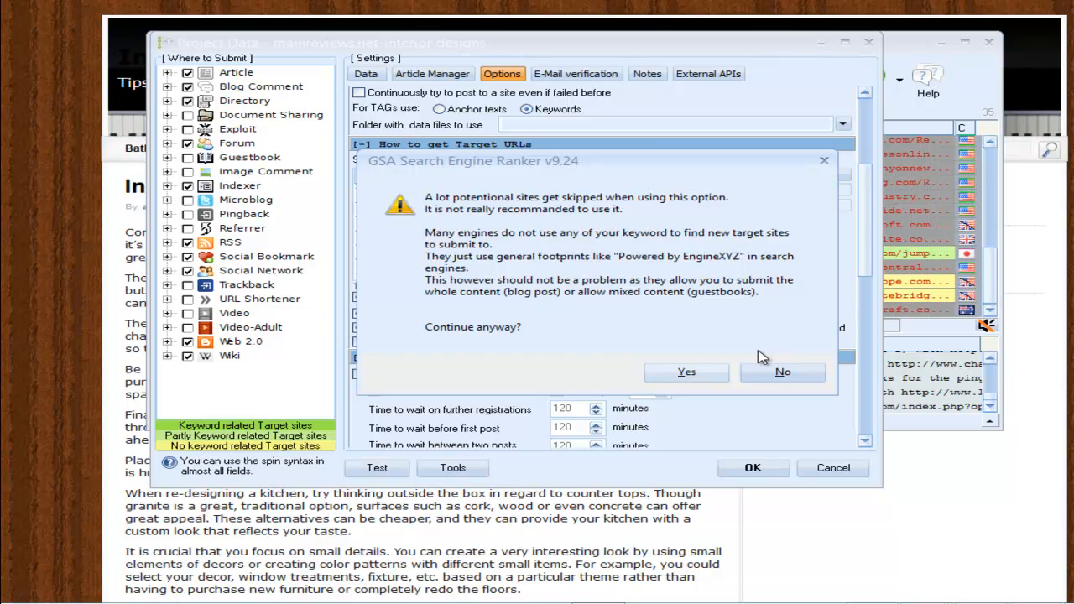
left_click(686, 372)
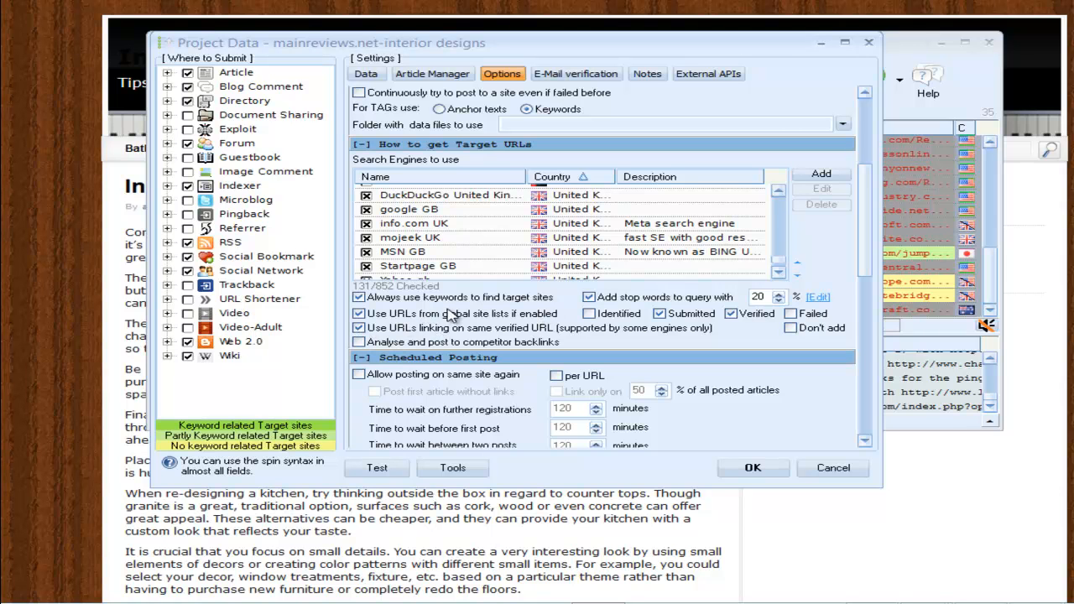
left_click(358, 343)
Filter out sites with more than 150 outgoing links on one page, a PR below 1, or an unknown PR.
scroll(527, 348, "down", 3)
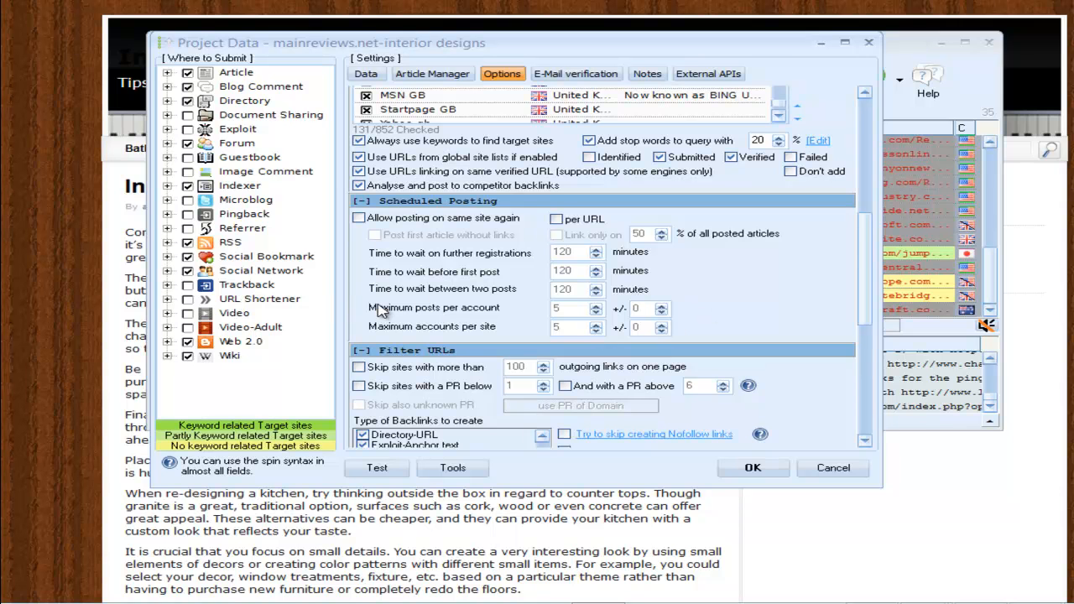
left_click_drag(868, 242, 868, 287)
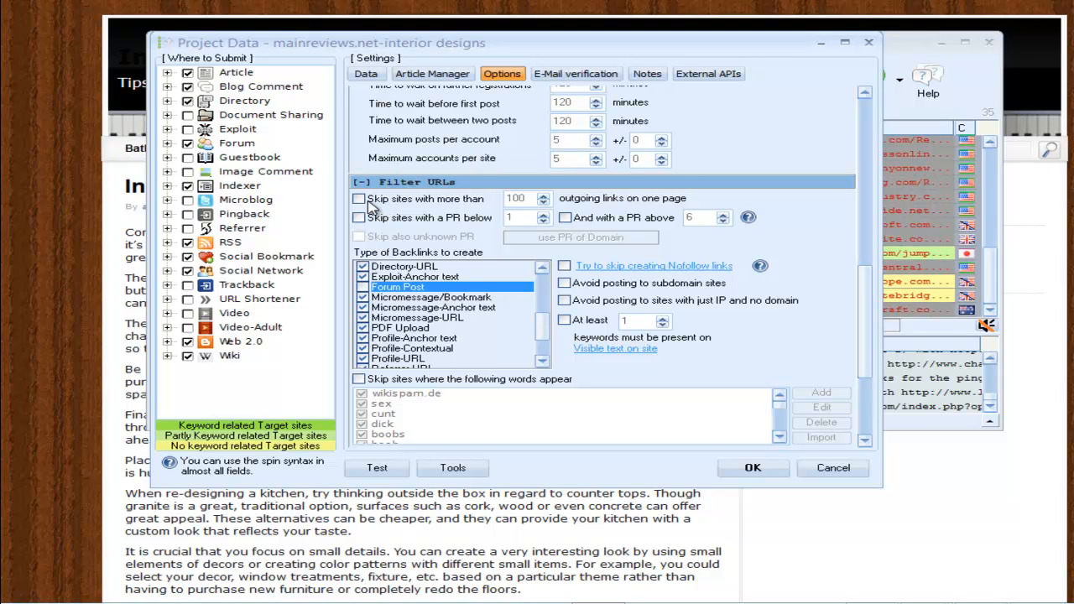
left_click(359, 199)
left_click(544, 195)
left_click(544, 195)
left_click_drag(529, 199, 501, 199)
type("150")
left_click(358, 218)
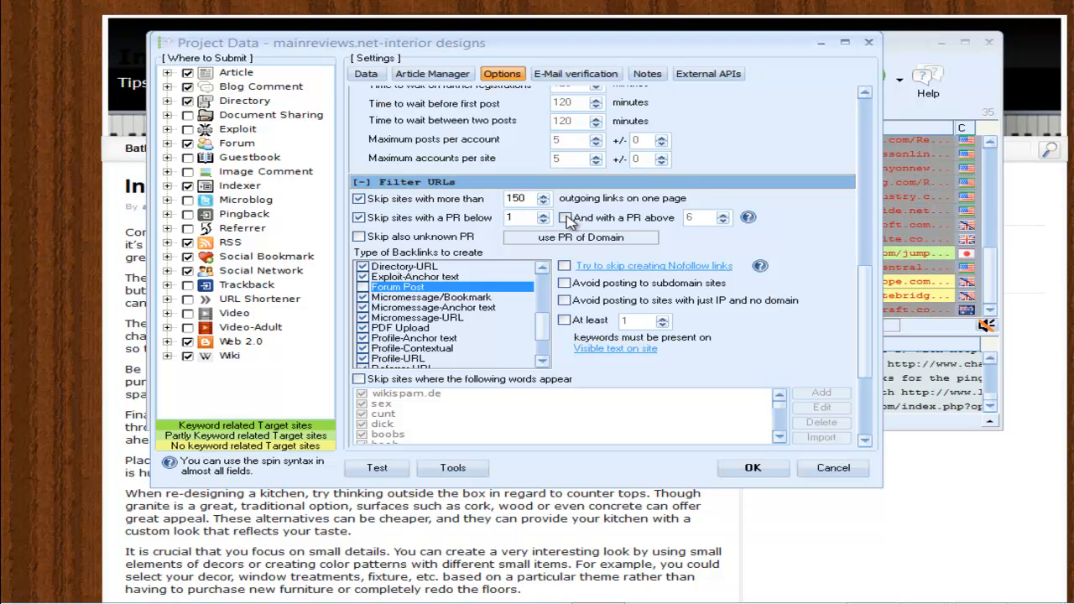
left_click(359, 239)
Leave nofollow skipping off and avoid posting to subdomain sites and to sites with just an IP and no domain.
left_click(565, 266)
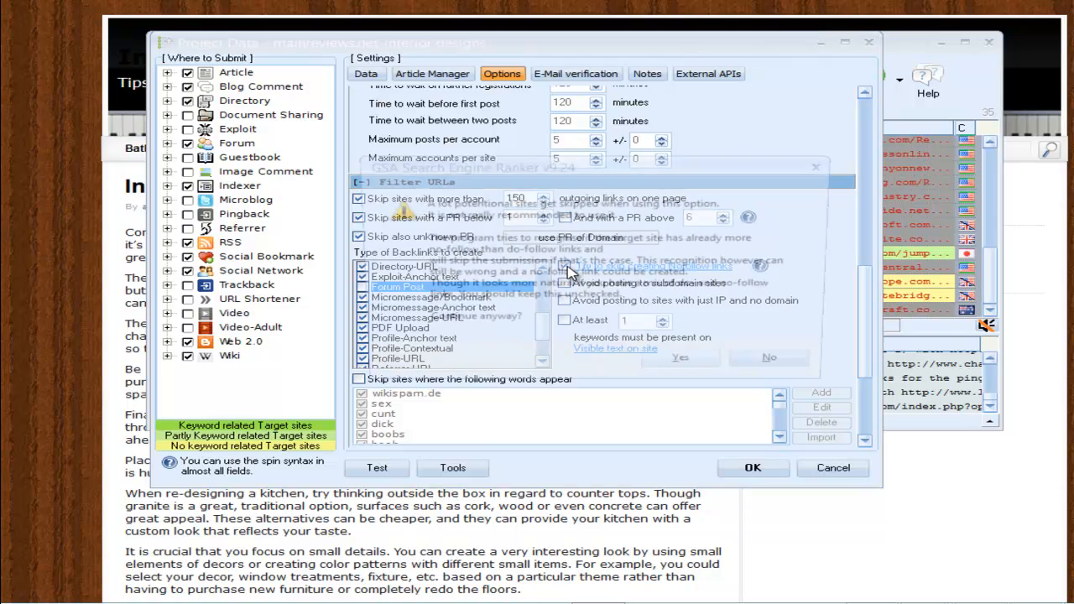
left_click(782, 366)
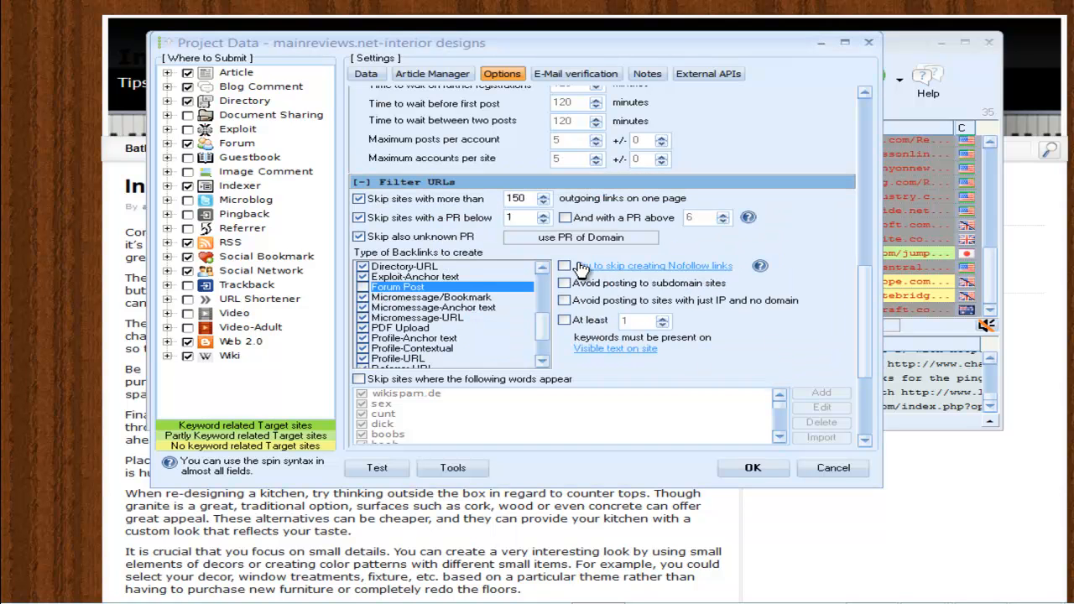
left_click(574, 285)
left_click(564, 300)
left_click(362, 287)
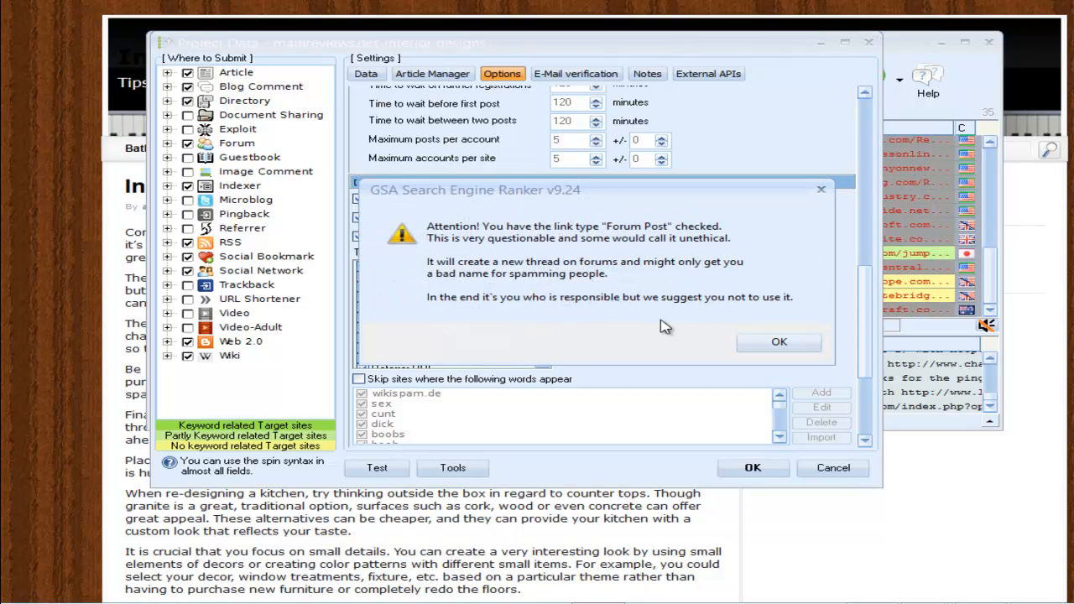
left_click(778, 341)
left_click(363, 287)
Include Article-Wiki among the types of backlinks to create.
left_click_drag(546, 325, 547, 288)
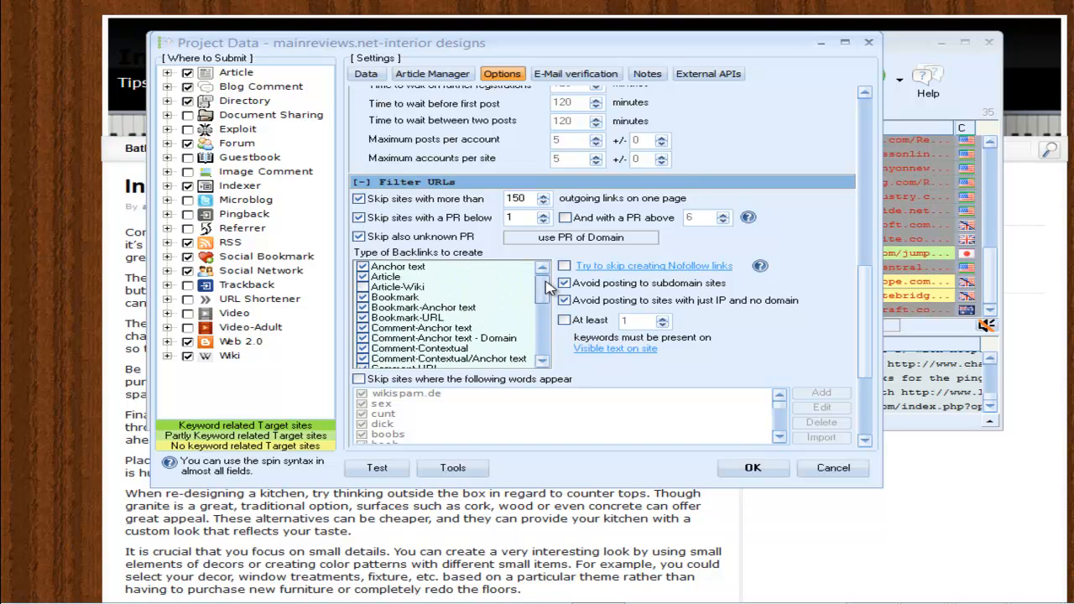
left_click(363, 287)
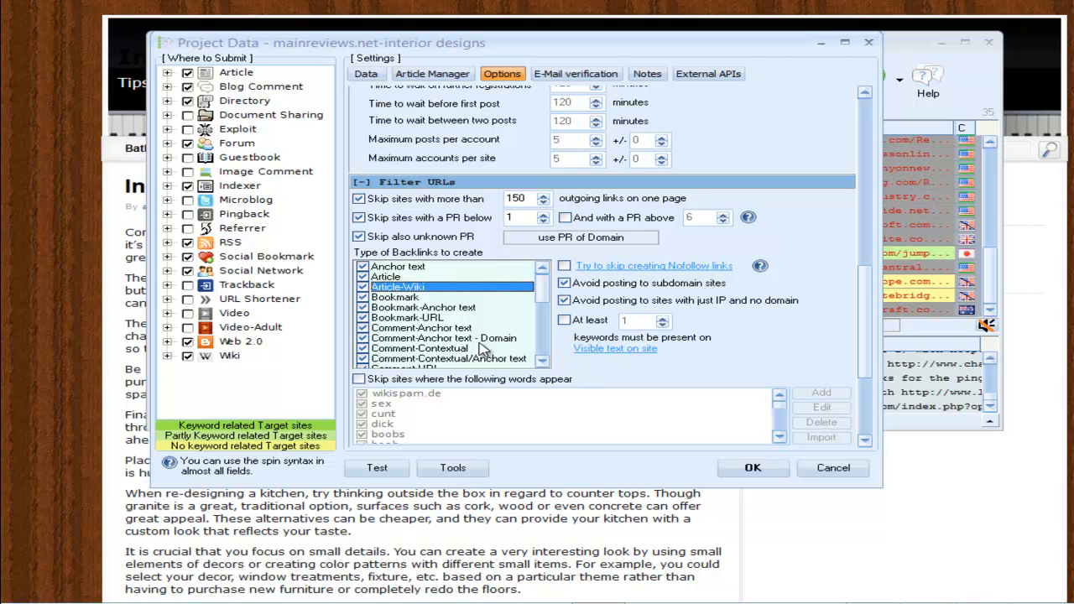
Enable skipping sites where any of the listed words appear.
left_click_drag(866, 299, 868, 328)
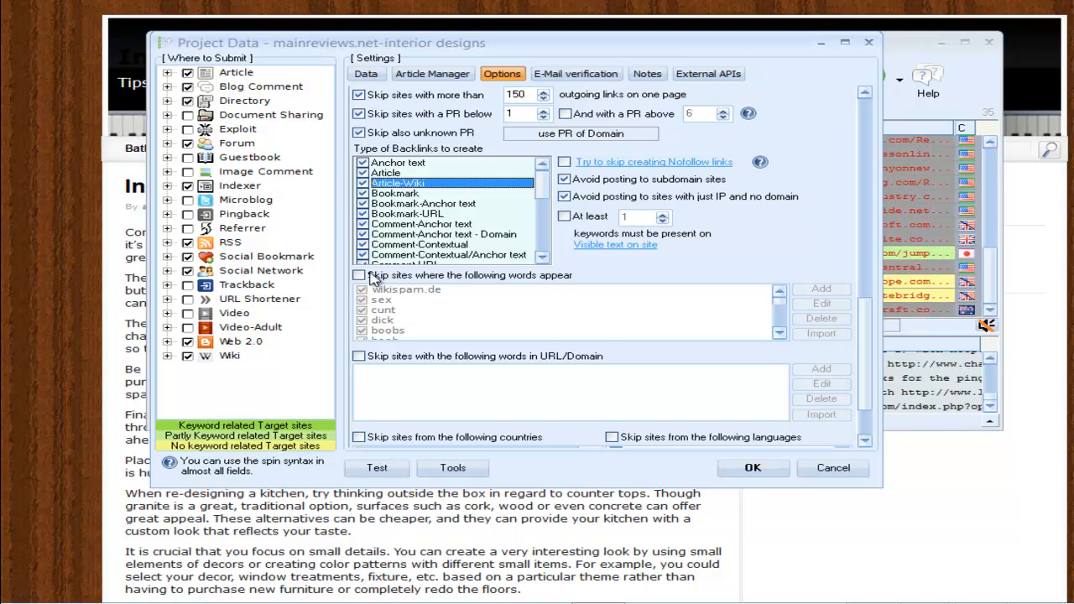
left_click(360, 276)
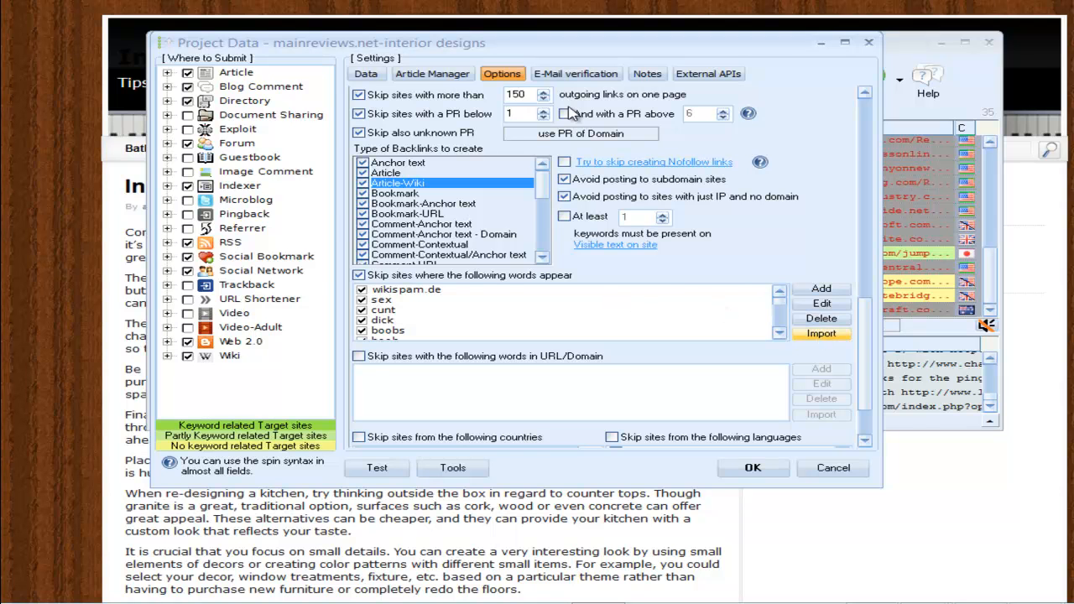
left_click(821, 335)
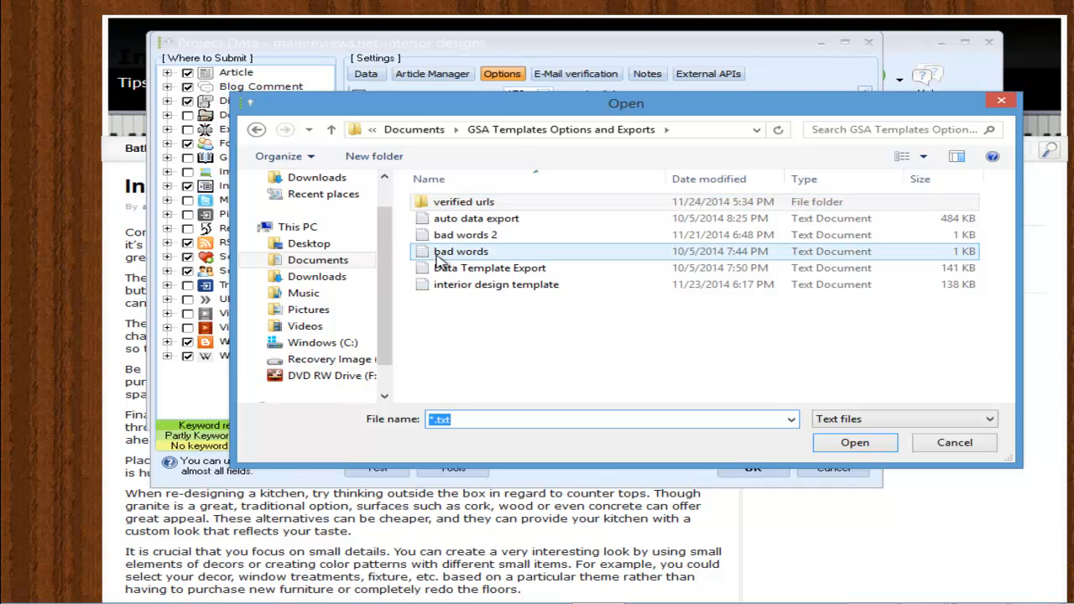
left_click(442, 255)
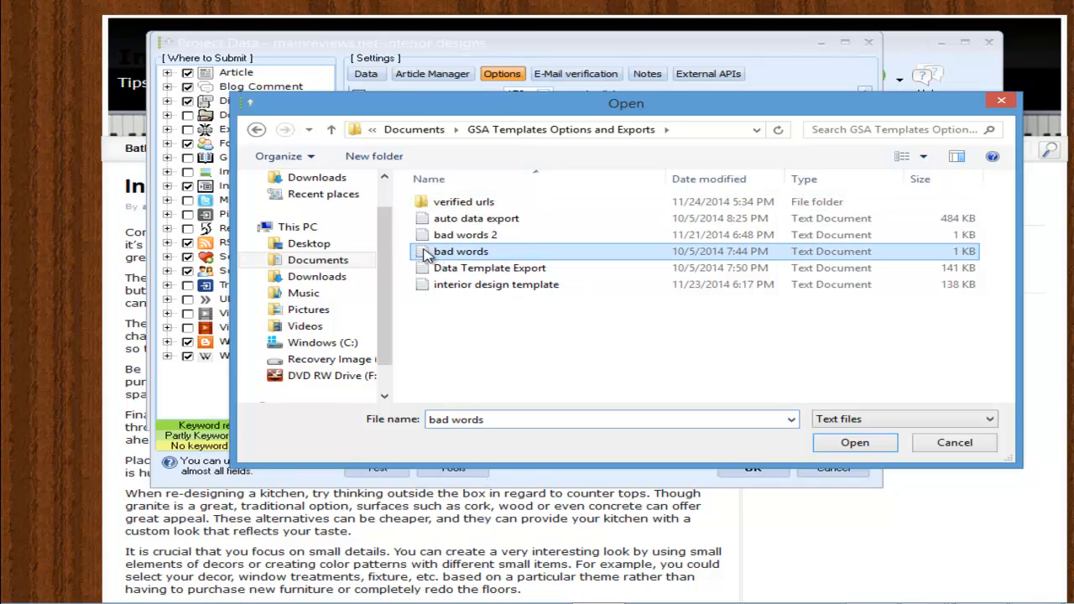
left_click(1001, 100)
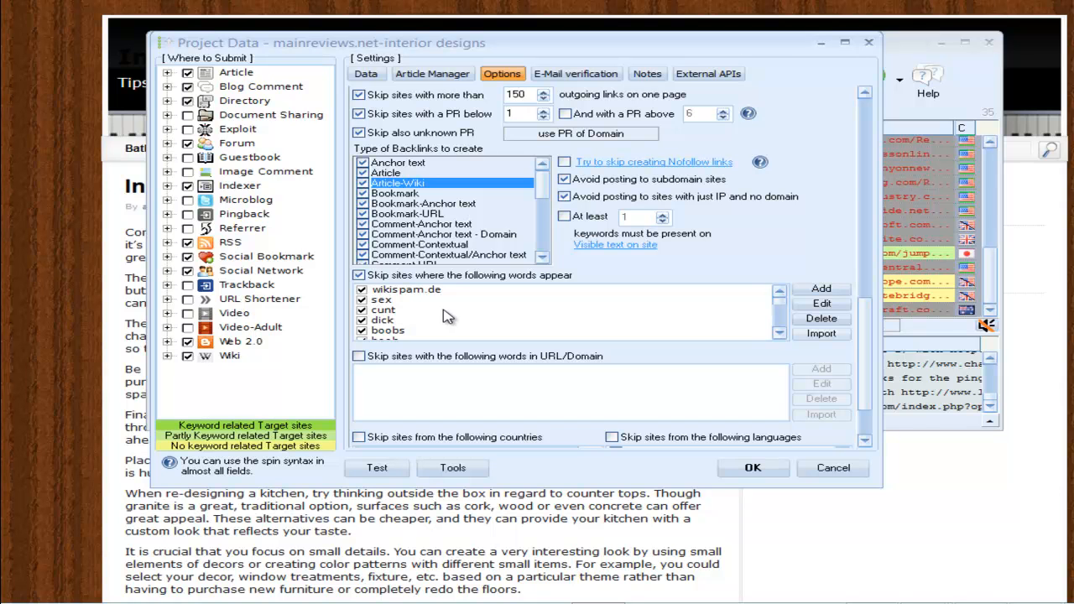
Enable skipping sites with listed words in the URL or domain and import the word list from the bad words file.
left_click(359, 356)
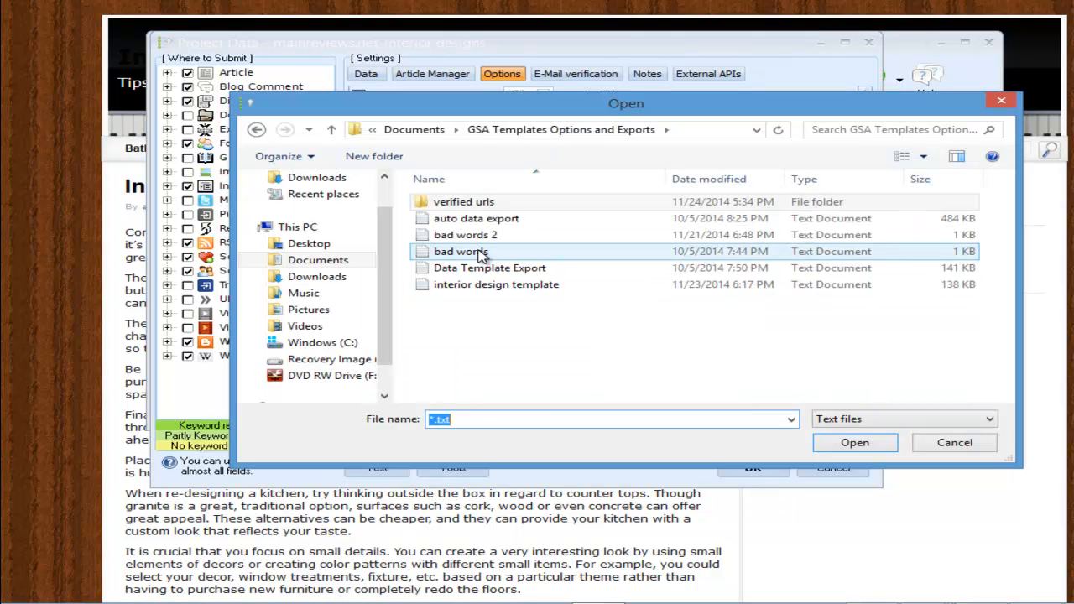
left_click(469, 251)
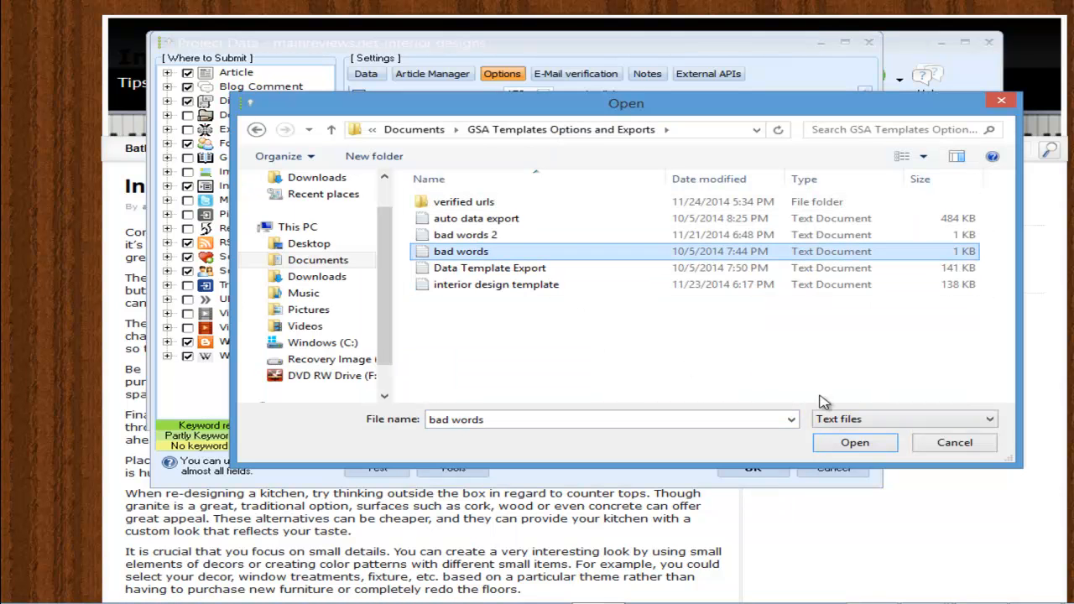
left_click(855, 442)
left_click(679, 327)
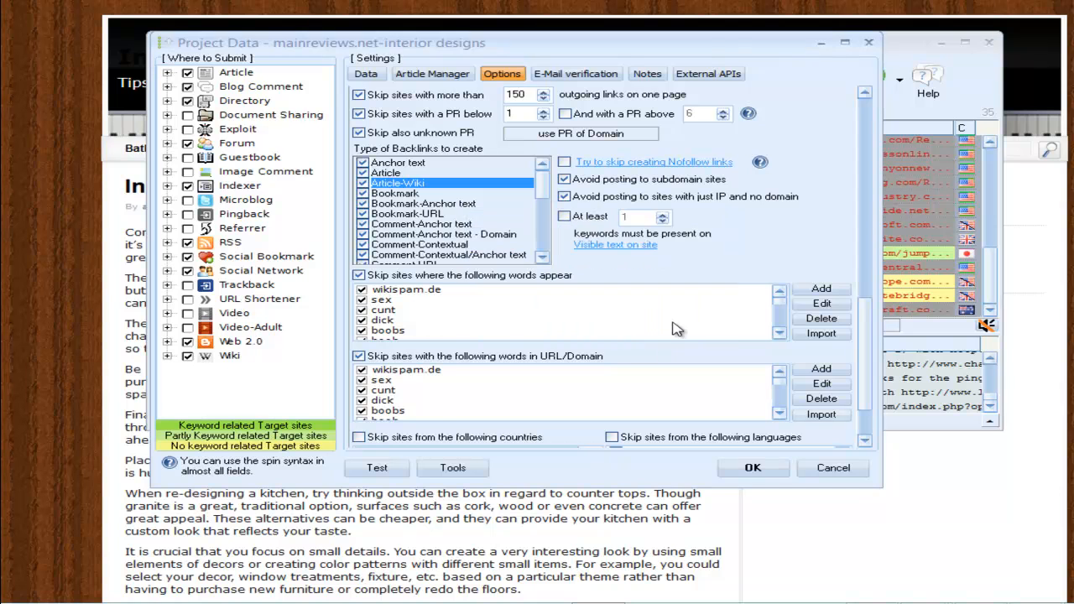
Enable skipping sites by country and mark the countries by language for Arabic and Russian.
scroll(871, 324, "down", 1)
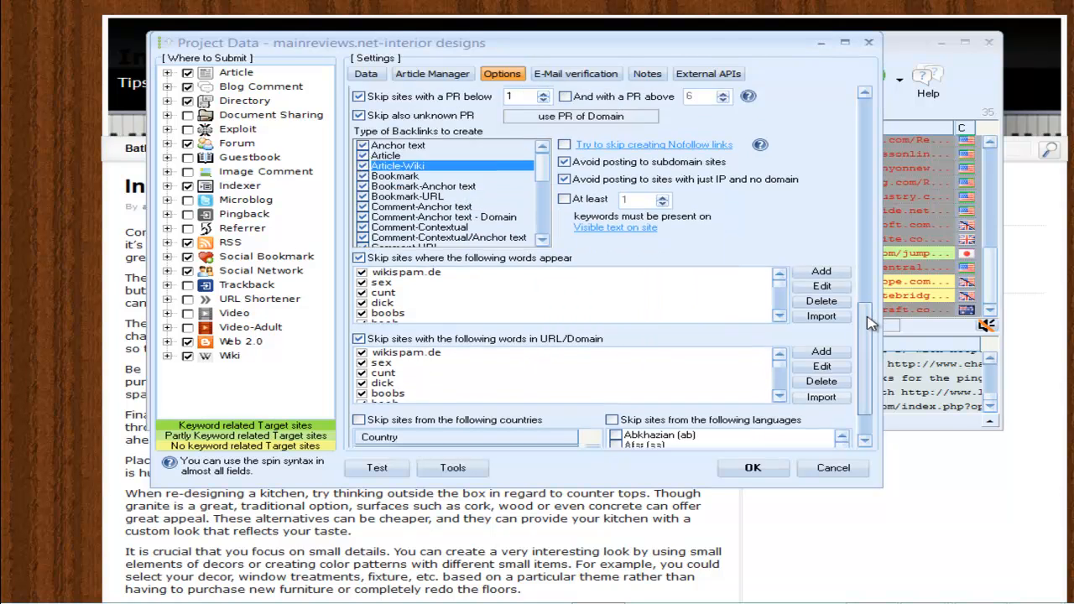
scroll(871, 323, "down", 1)
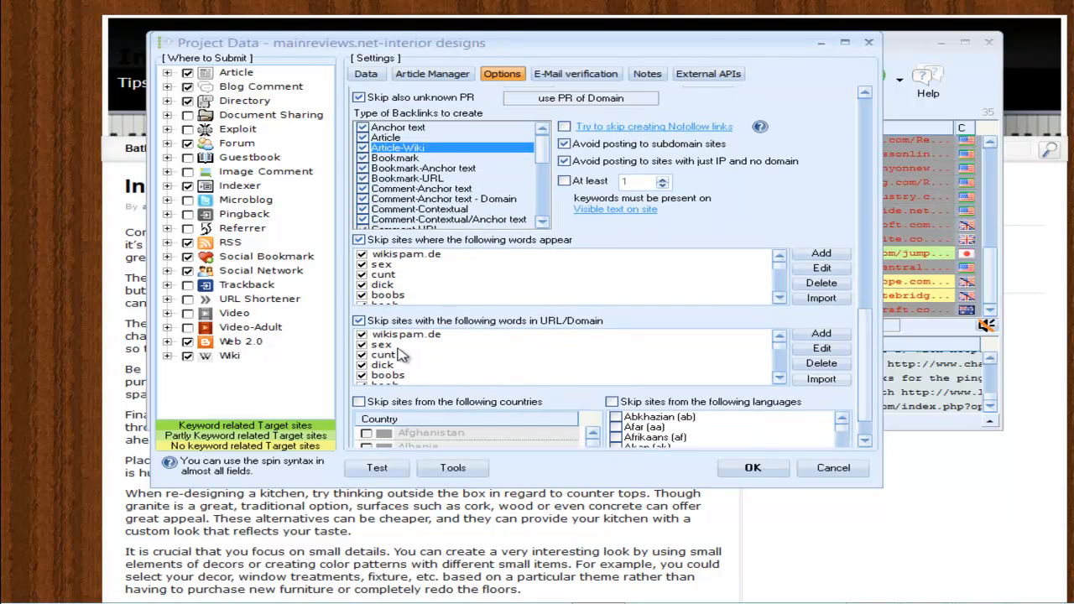
scroll(871, 335, "down", 2)
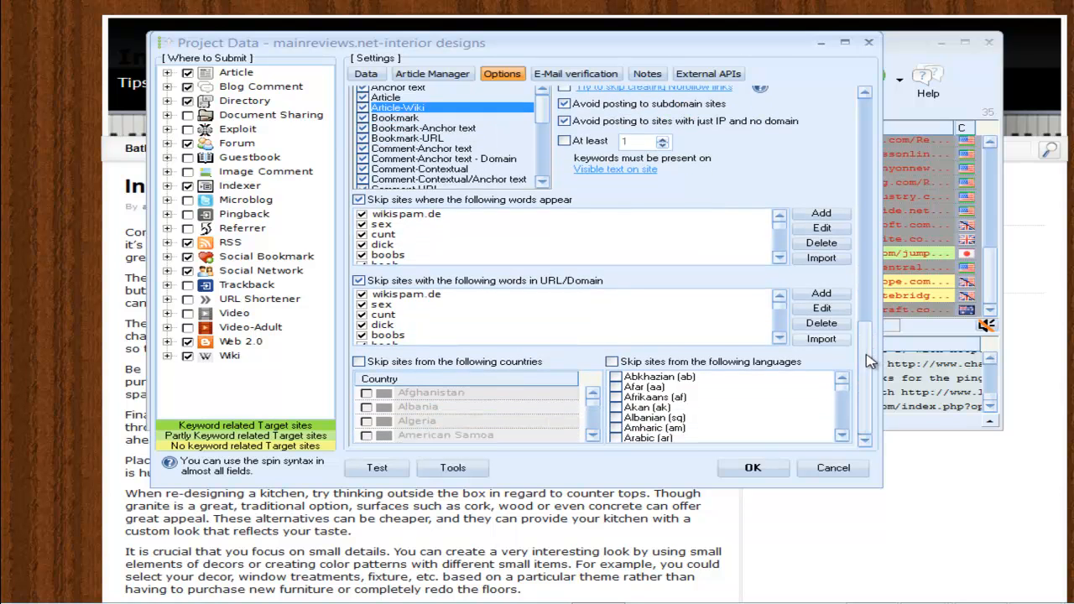
scroll(611, 337, "down", 1)
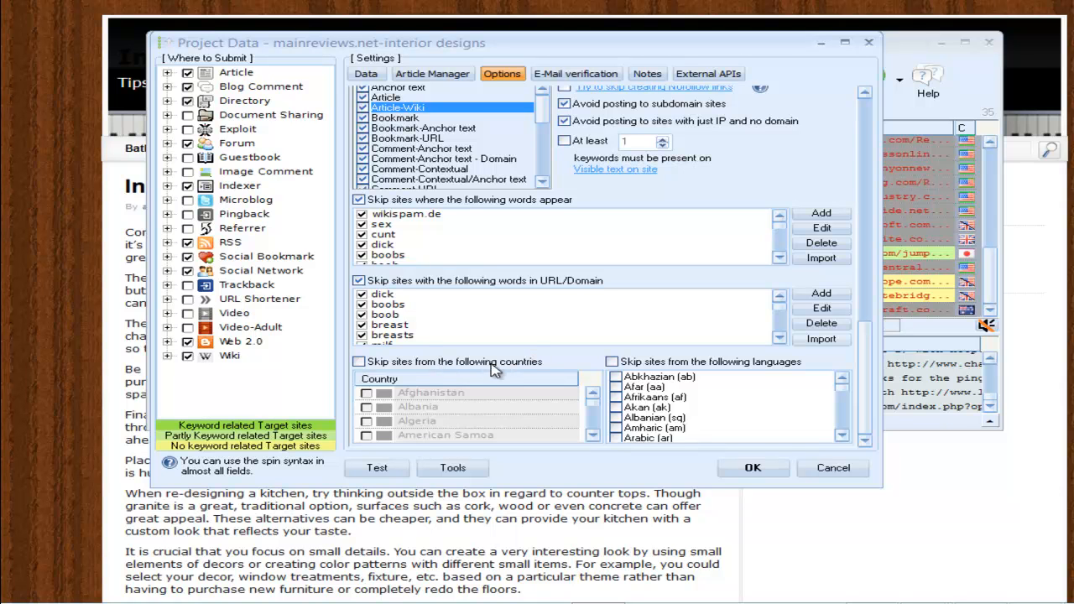
left_click(359, 362)
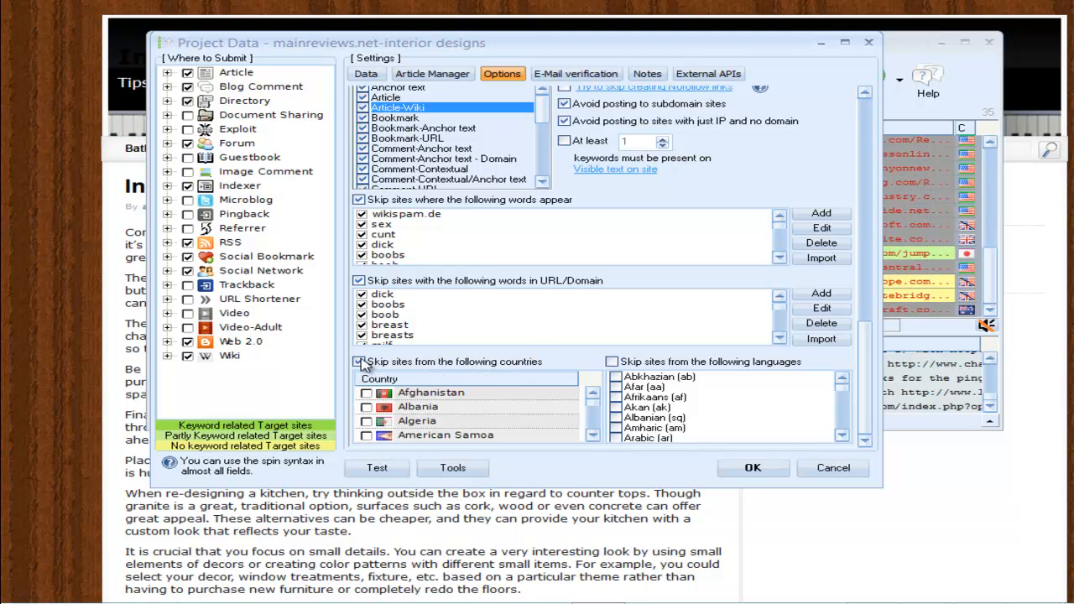
right_click(492, 409)
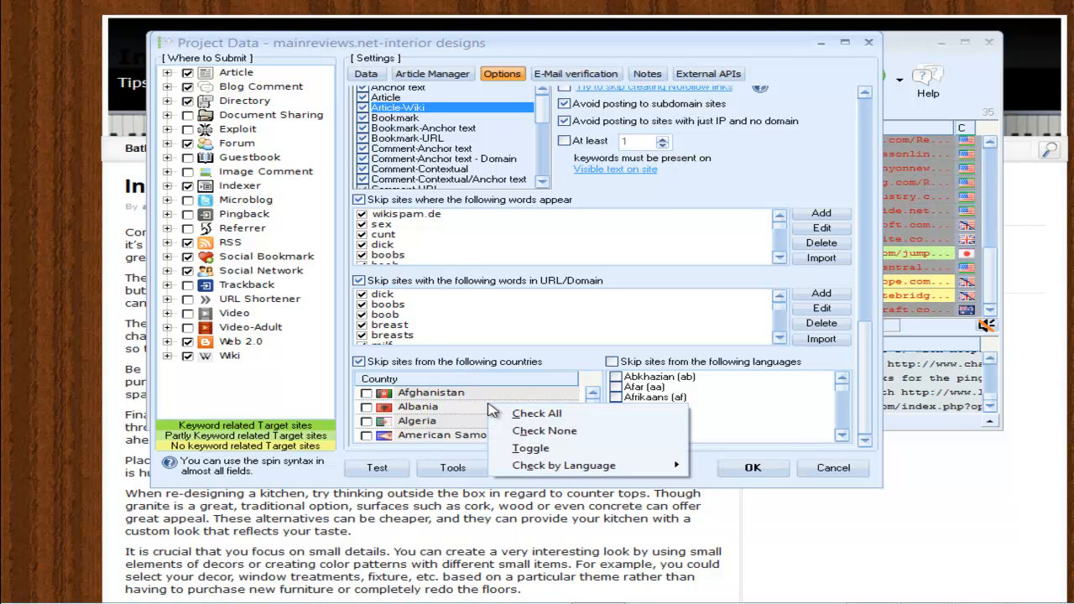
mouse_move(587, 466)
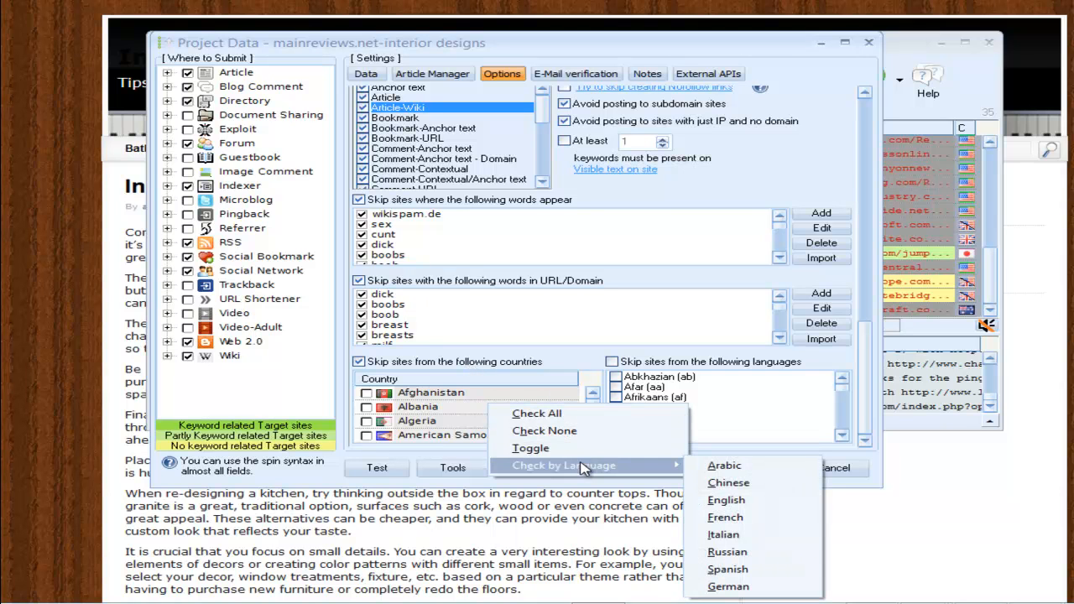
left_click(720, 468)
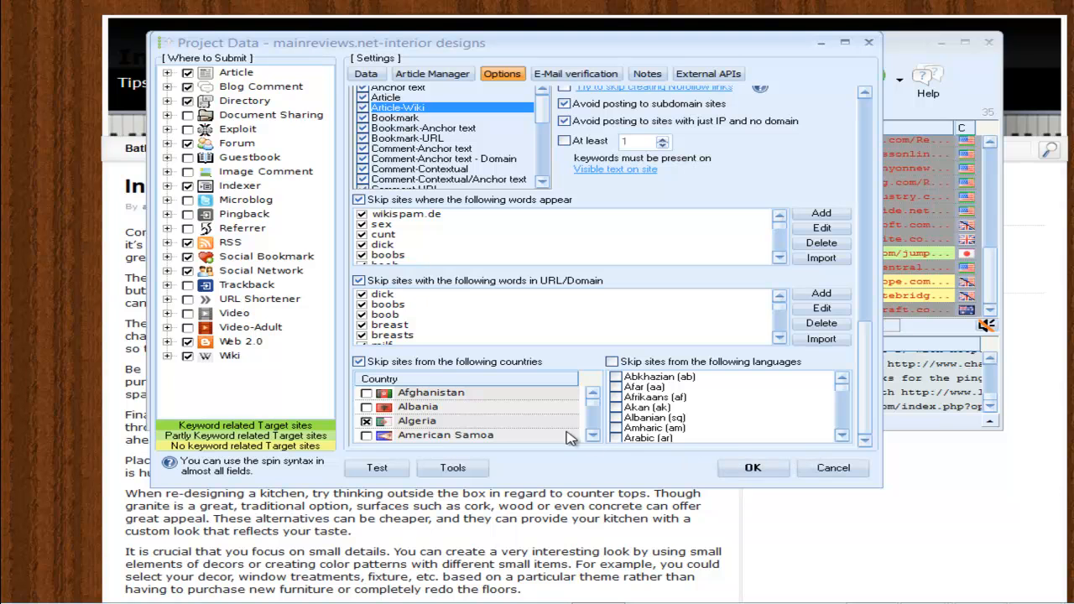
right_click(493, 408)
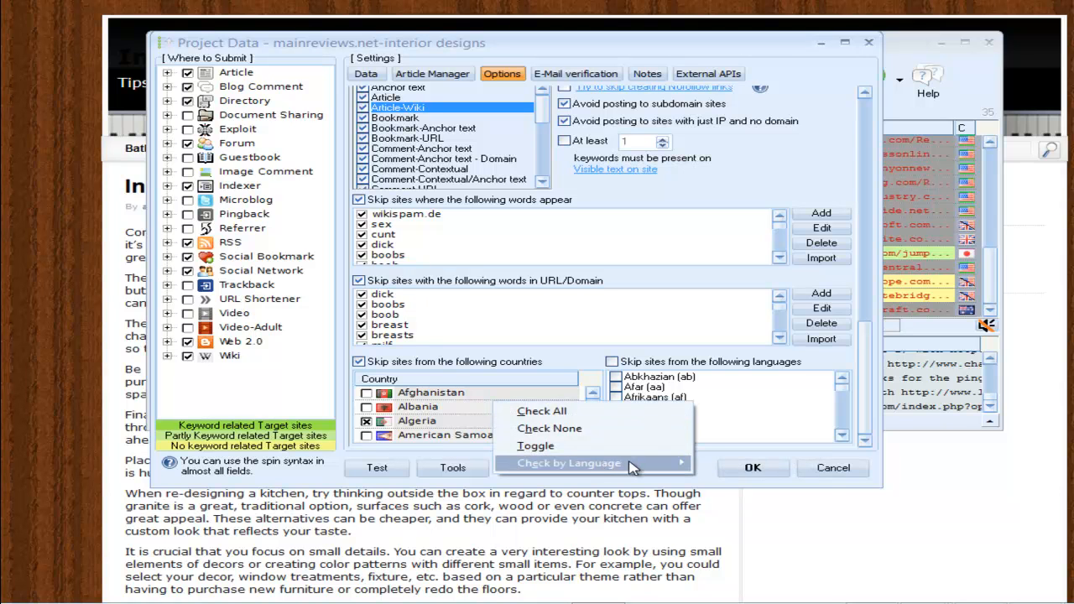
mouse_move(633, 466)
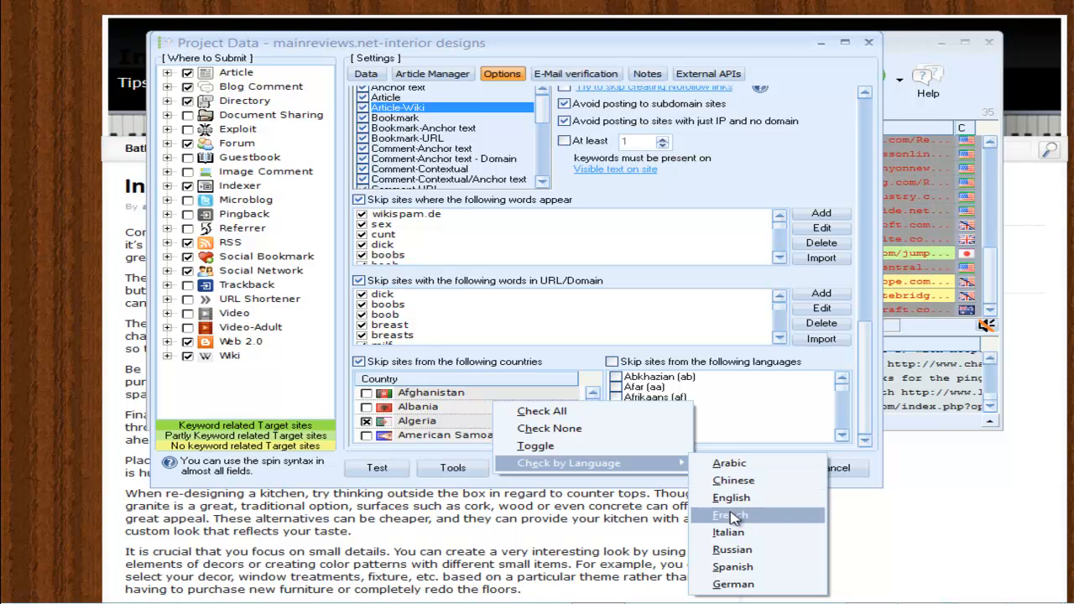
left_click(735, 550)
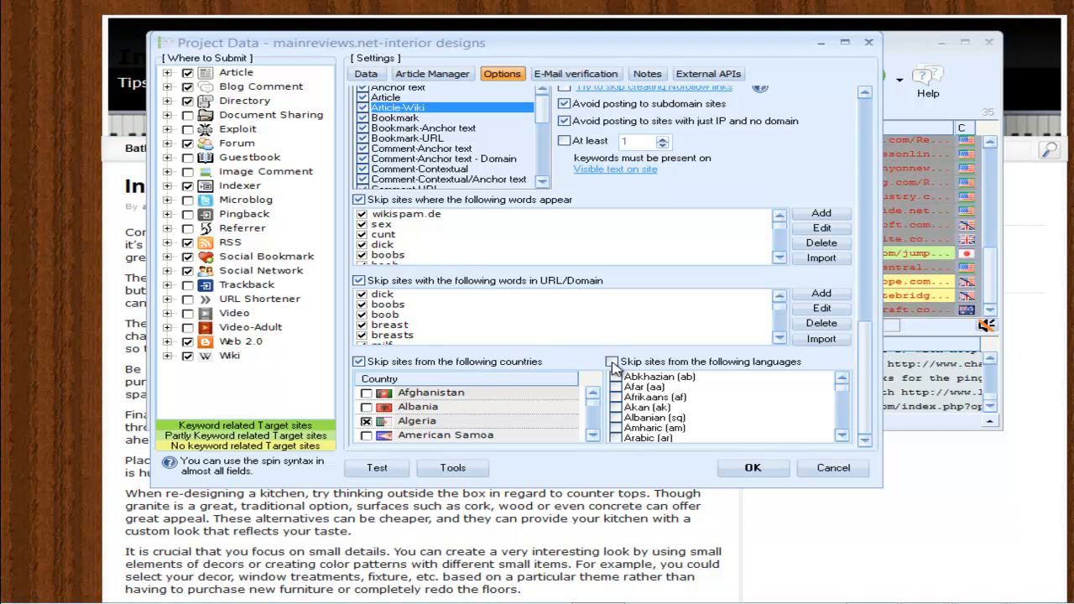
right_click(674, 400)
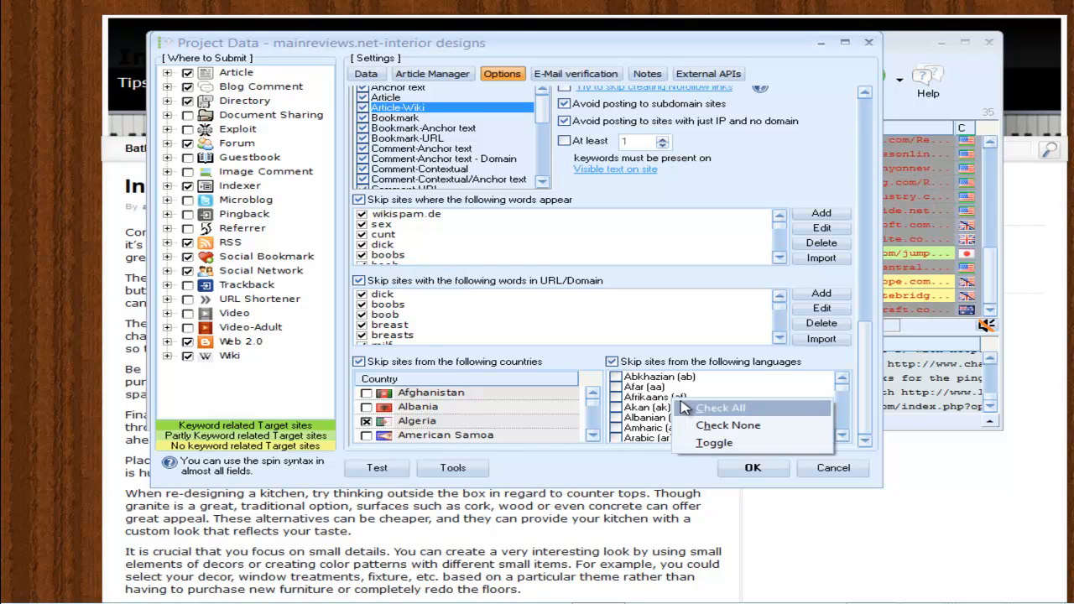
left_click(643, 327)
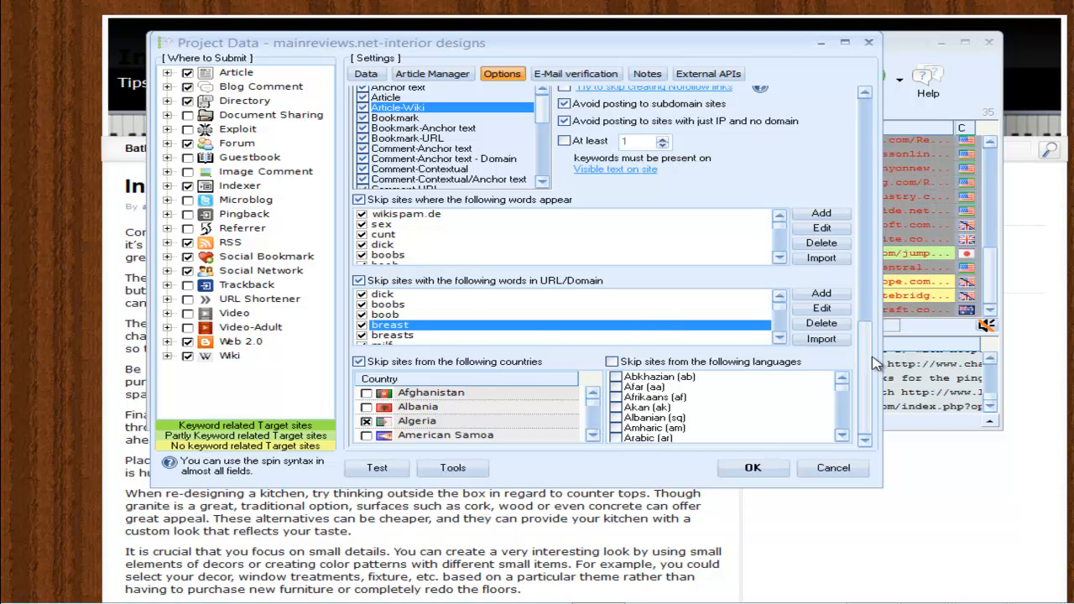
mouse_move(870, 384)
left_mouse_down()
mouse_move(872, 172)
mouse_move(872, 385)
left_mouse_up()
Export the project's options, data fields and engine selection as a template named Entire template in the GSA Templates Options and Exports folder.
left_click(450, 475)
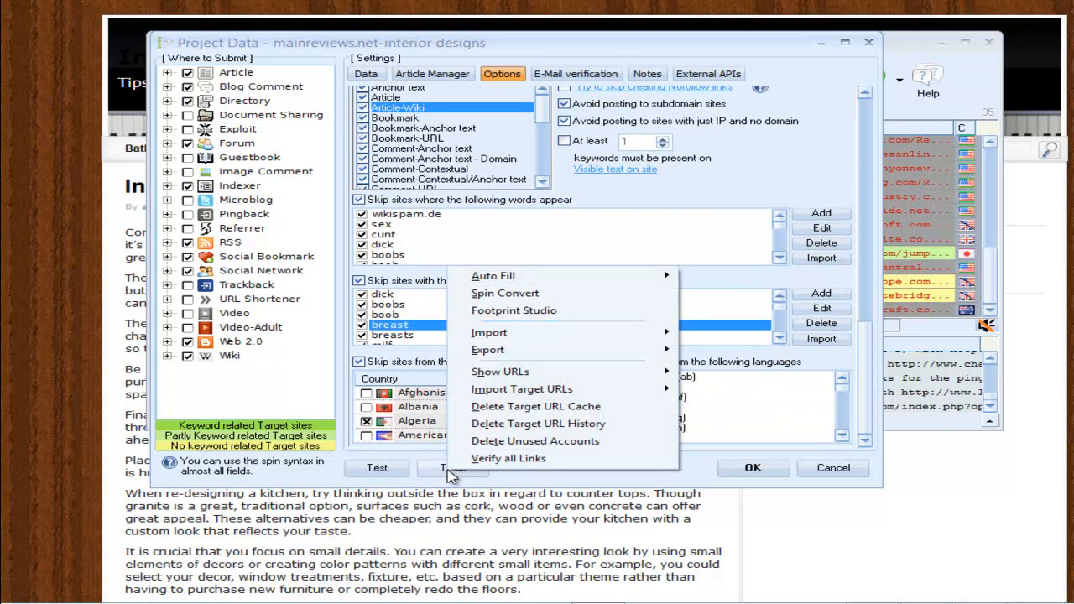
mouse_move(506, 356)
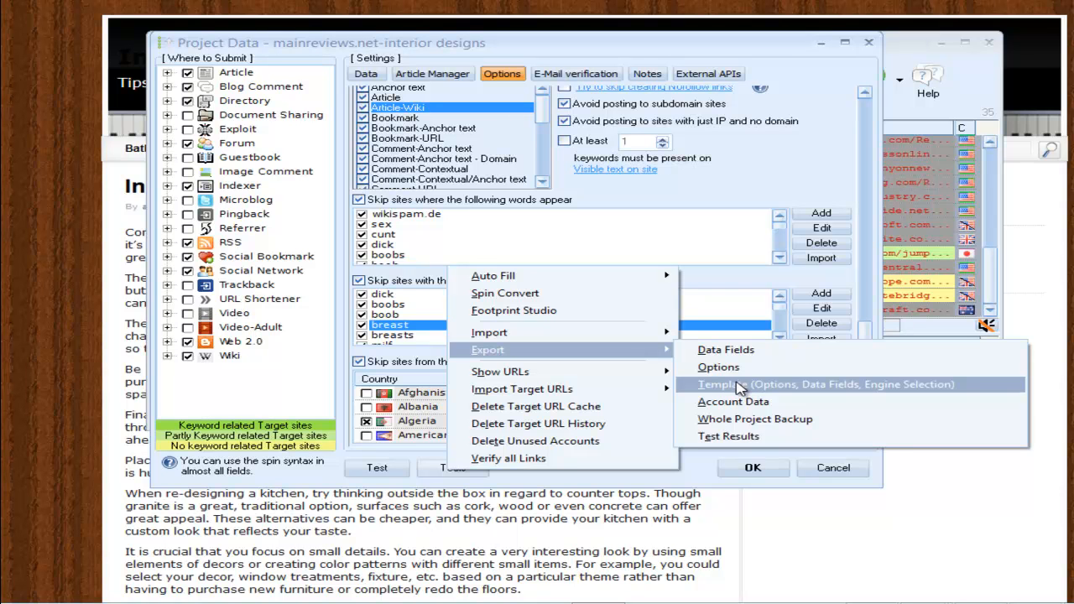
left_click(736, 386)
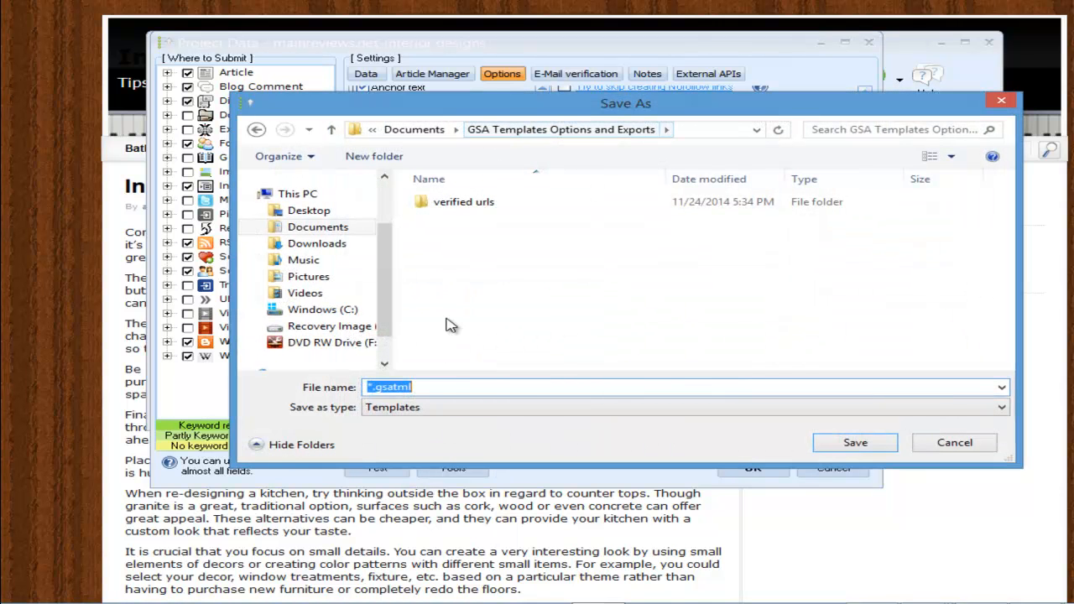
left_click(451, 387)
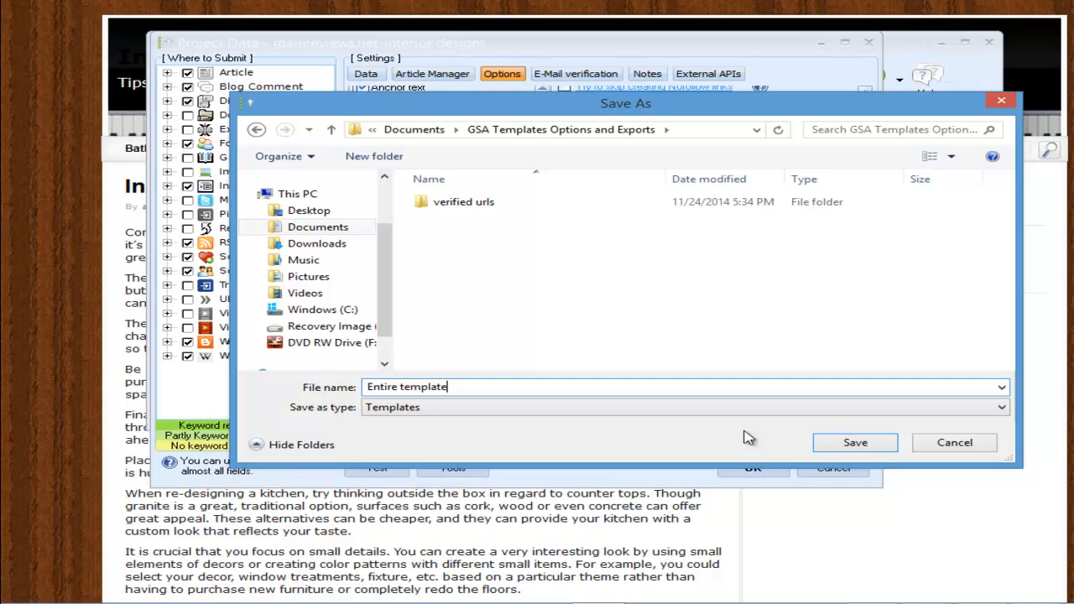
left_click(853, 443)
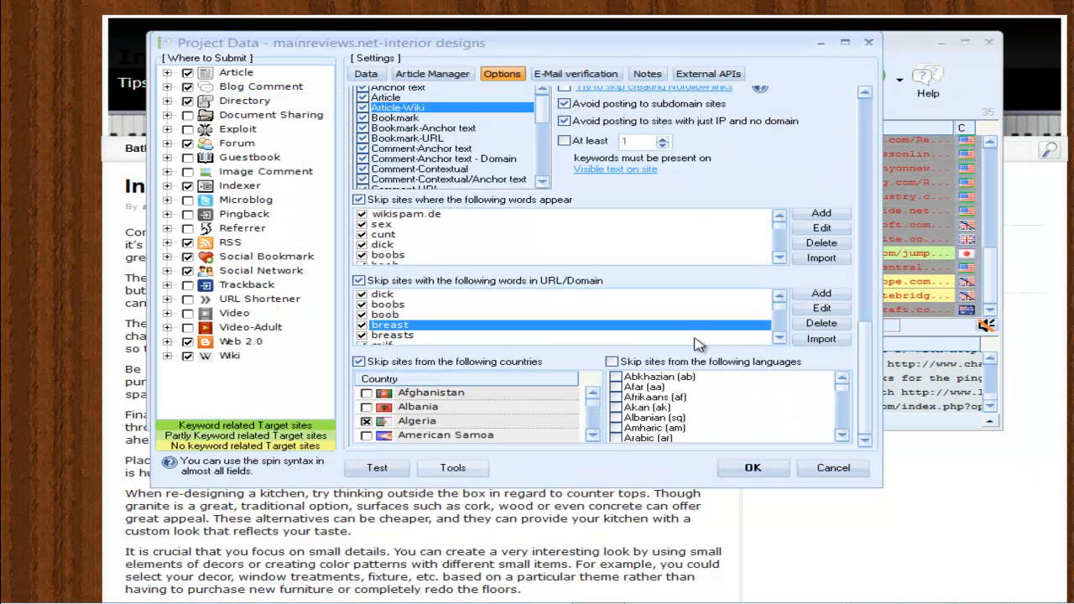
Switch to cPanel, open the email accounts of seo2311.info and copy the address of the mailbox used for verification.
left_click(559, 76)
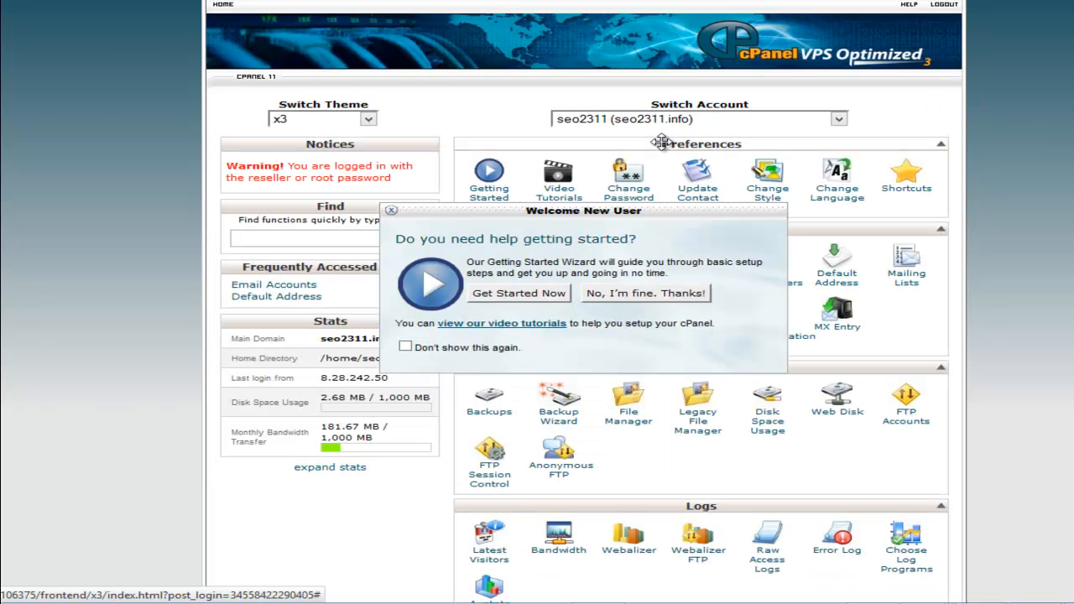
left_click(640, 294)
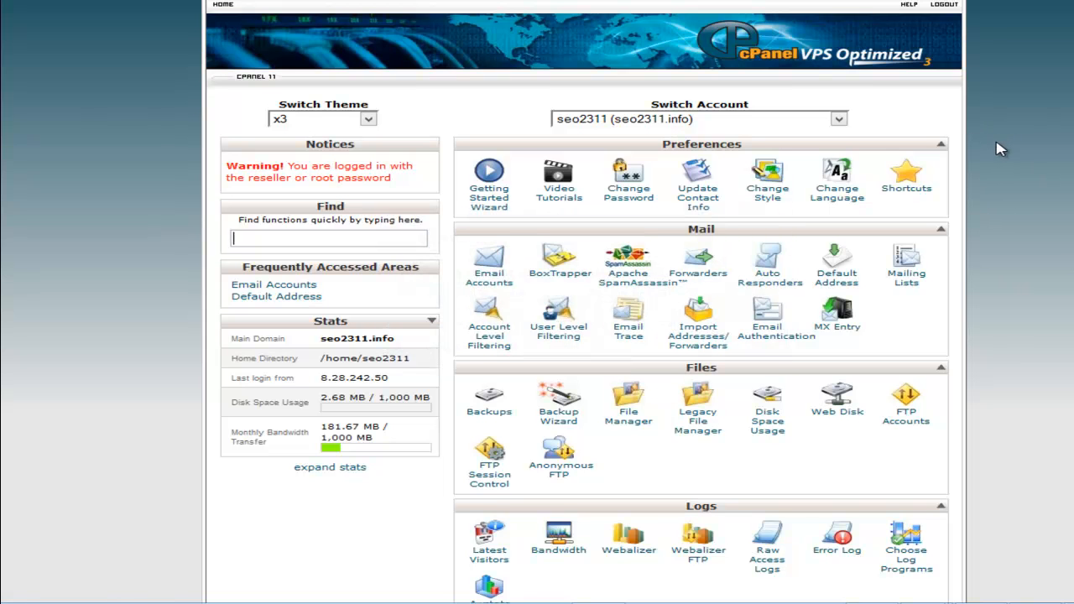
scroll(1000, 138, "down", 5)
scroll(1001, 150, "up", 5)
left_click(498, 284)
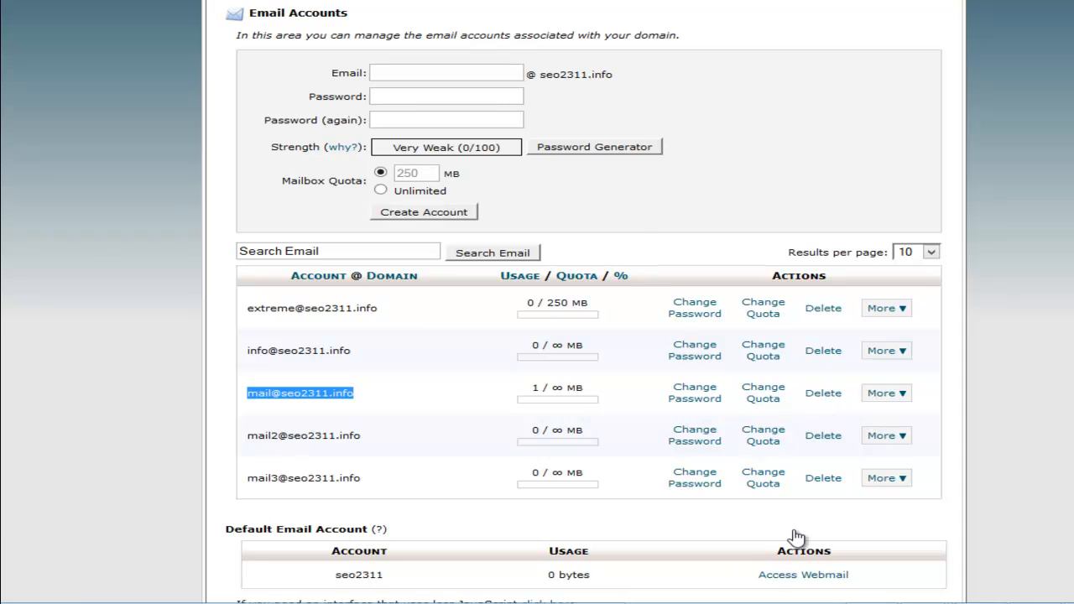
Switch back to GSA Search Engine Ranker and manually add the copied mailbox address to the verification emails.
left_click(601, 591)
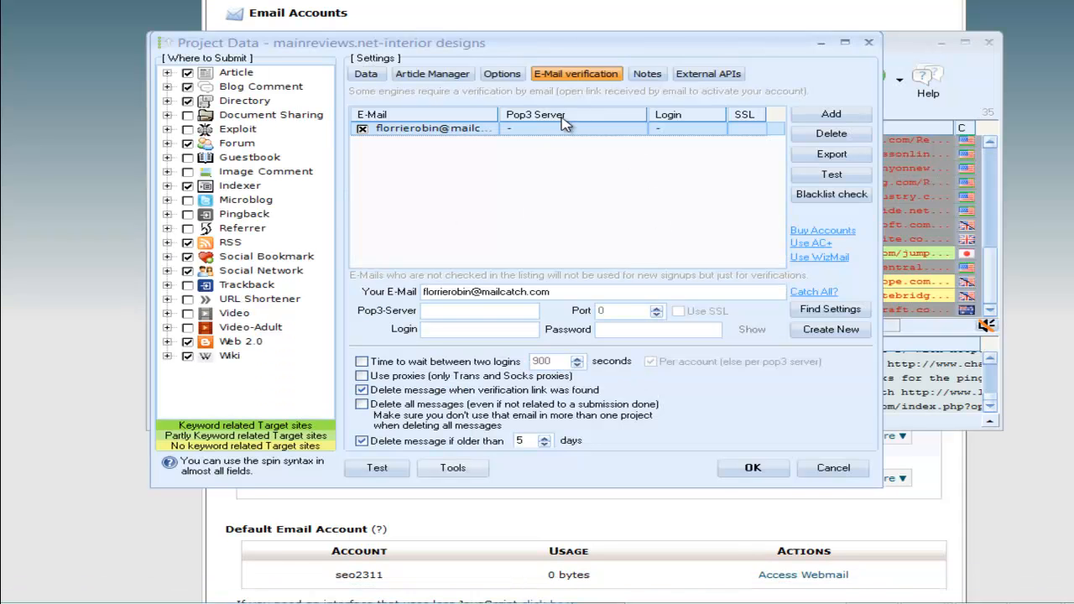
left_click(824, 116)
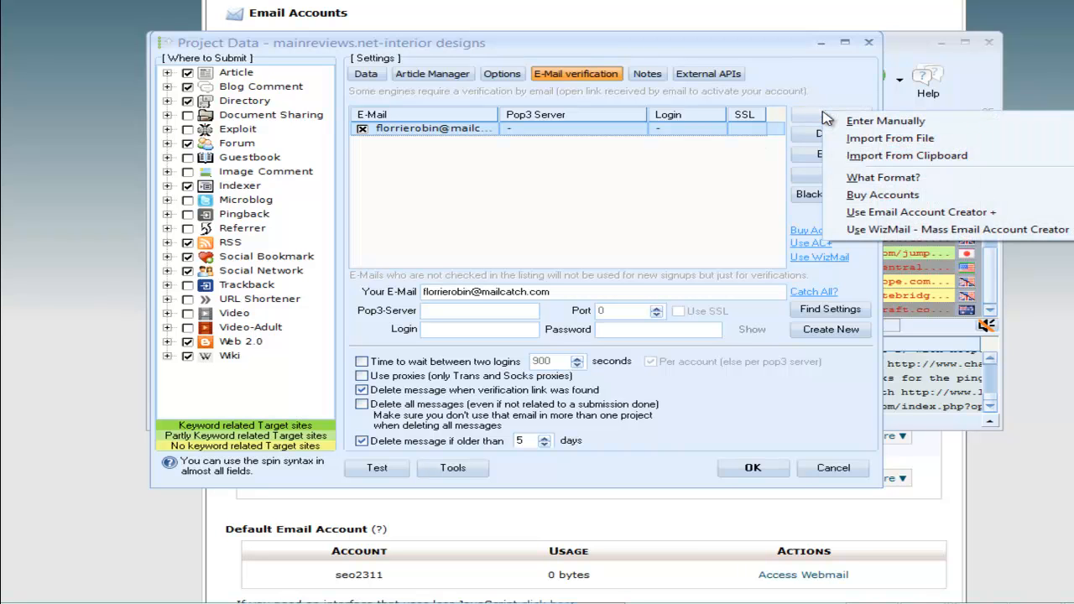
left_click(881, 121)
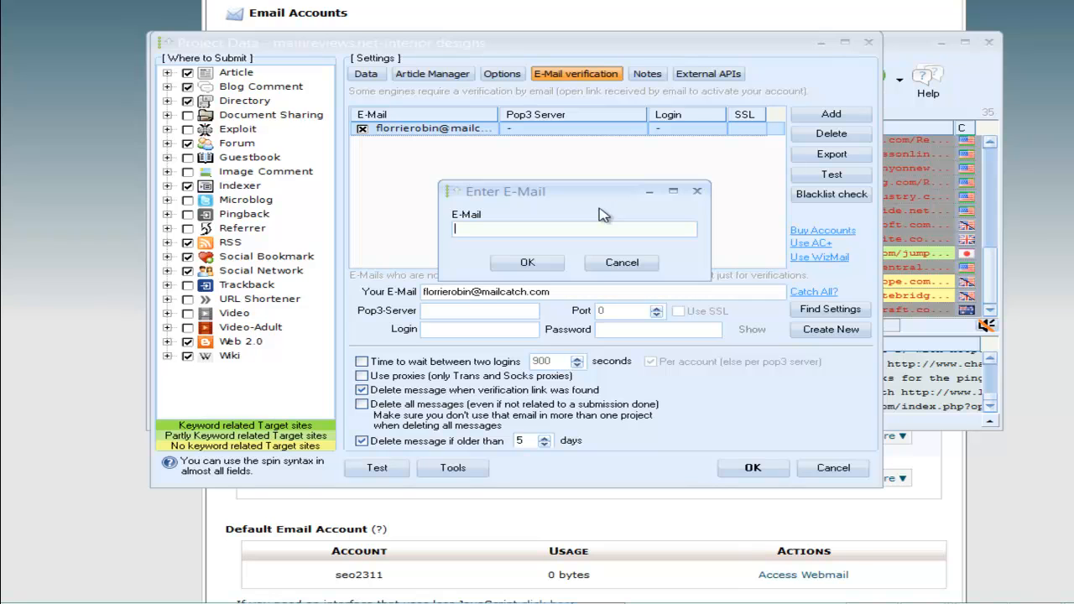
key("ctrl+v")
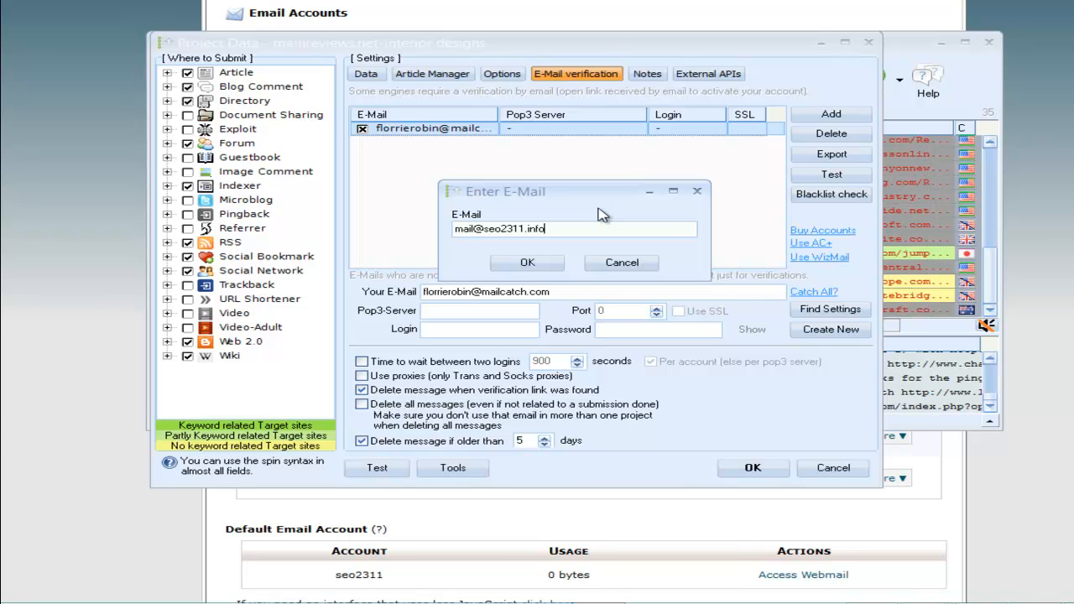
left_click(528, 263)
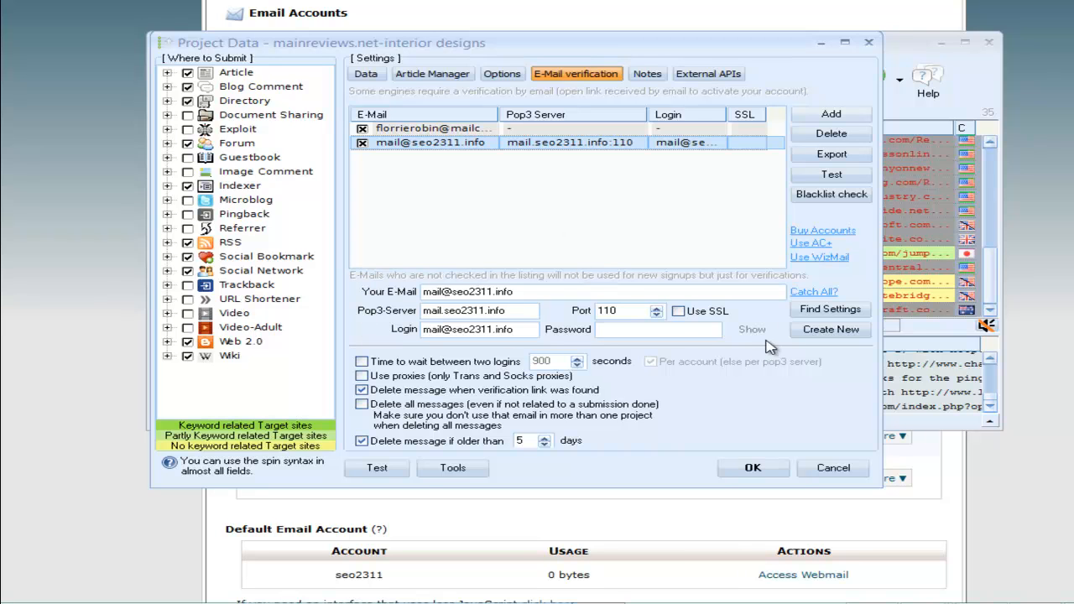
Enter the password for the added mailbox and exclude the mailcatch.com address from new signups.
left_click(635, 332)
key("ctrl+v")
left_click(363, 130)
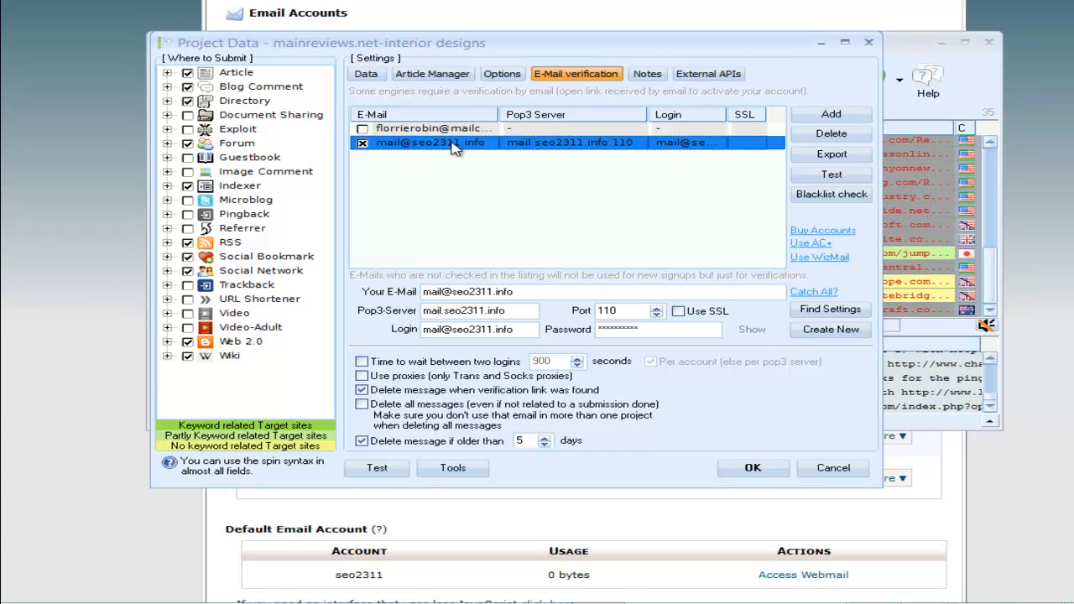
Test the selected verification mailbox and enable the 900-second wait between two logins.
left_click(820, 179)
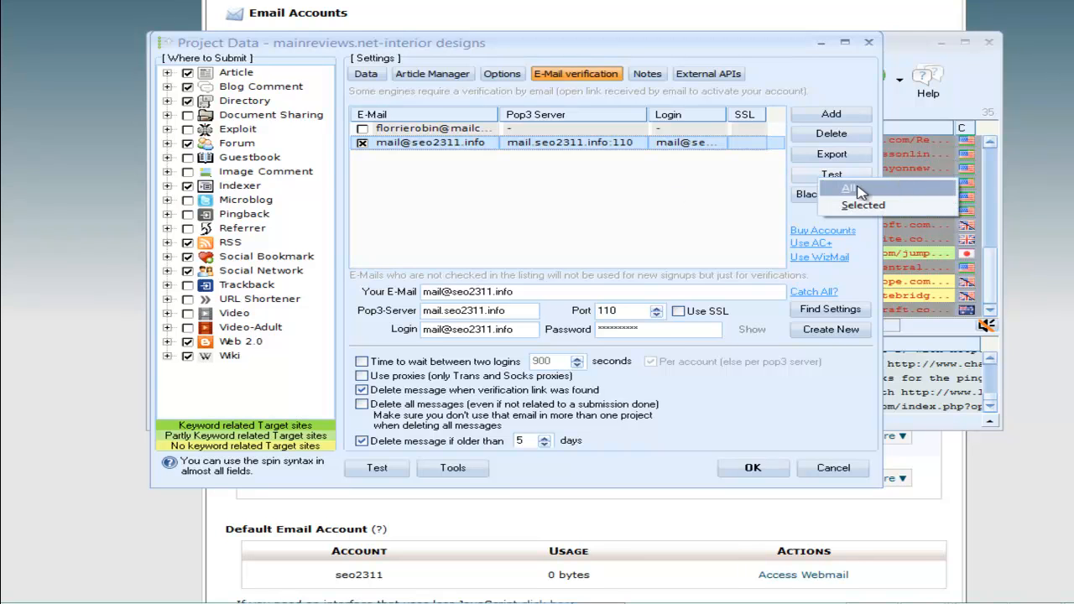
left_click(858, 206)
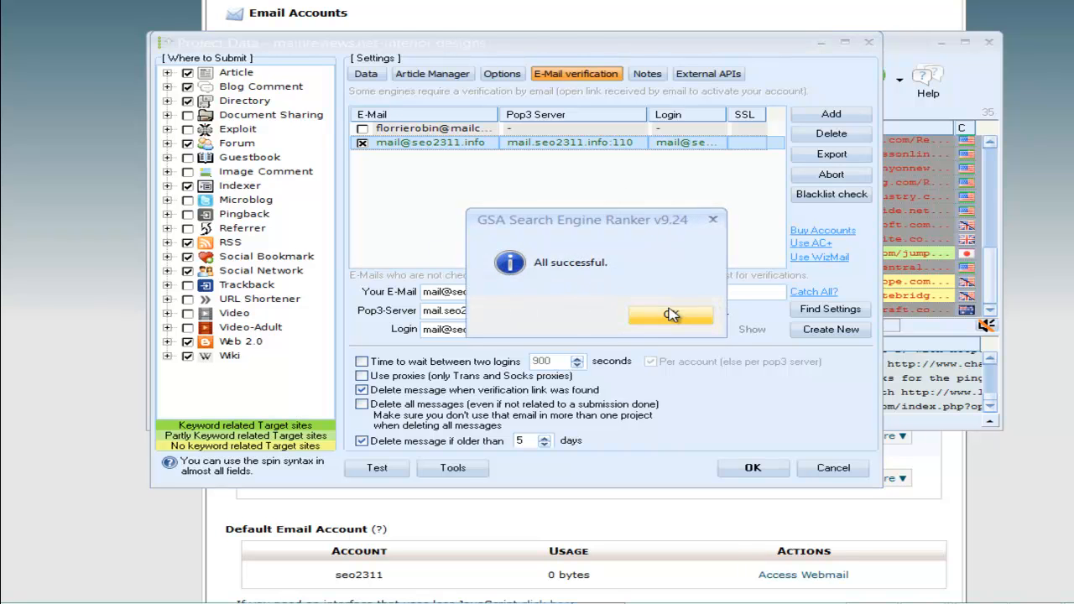
left_click(671, 314)
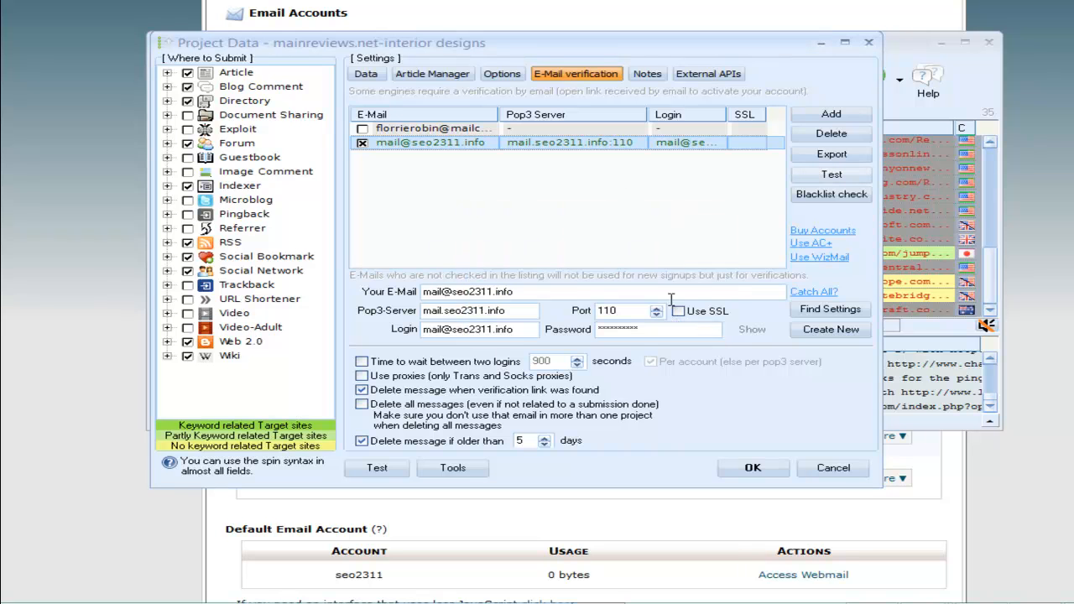
left_click(362, 361)
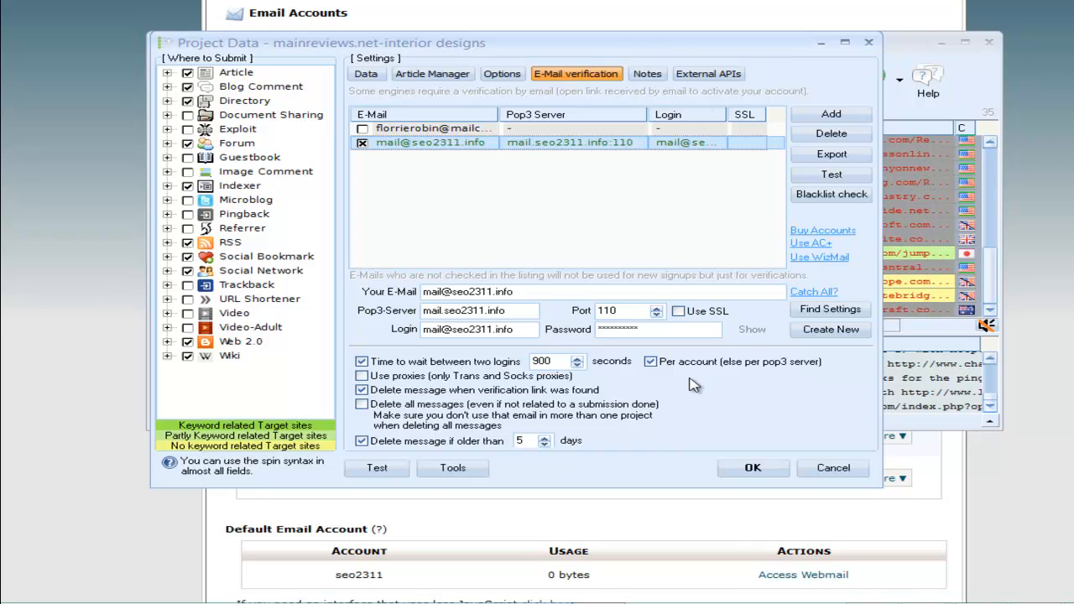
Turn off the use of URLs from global site lists and save the project settings.
left_click(752, 469)
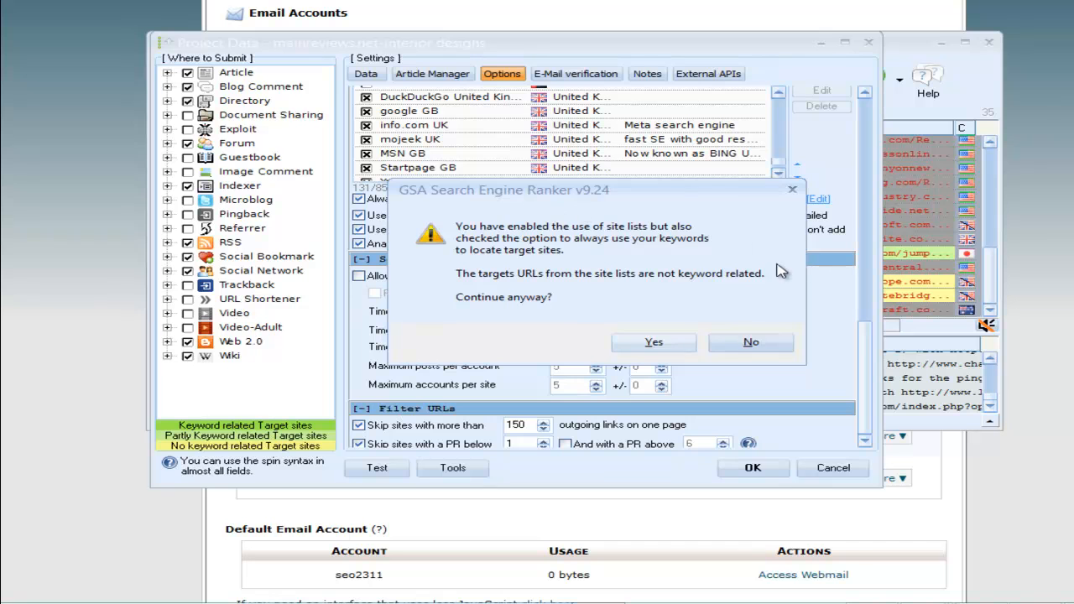
left_click(747, 343)
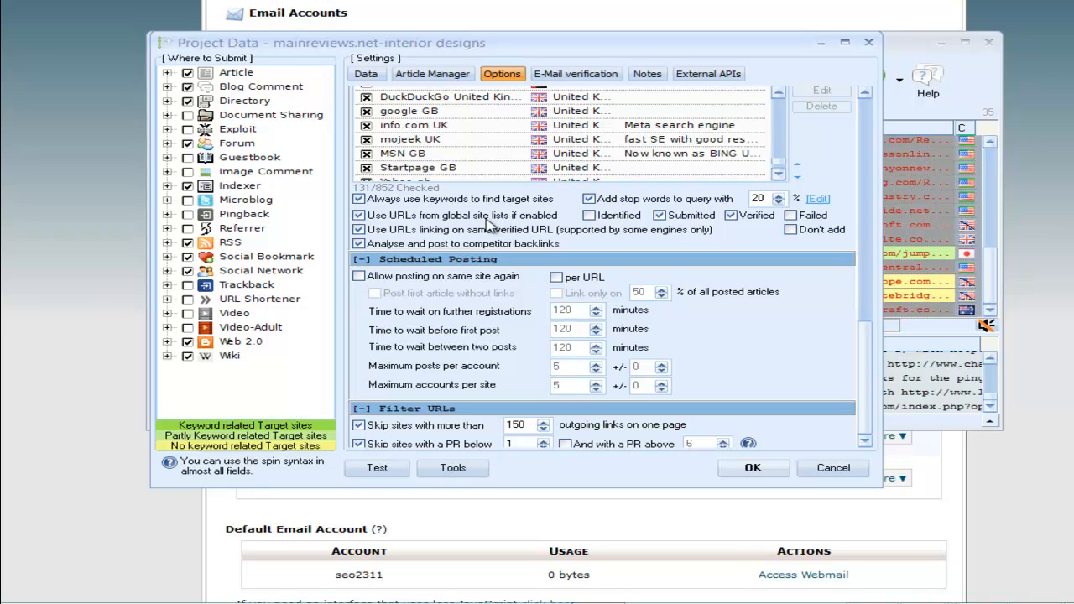
left_click(359, 216)
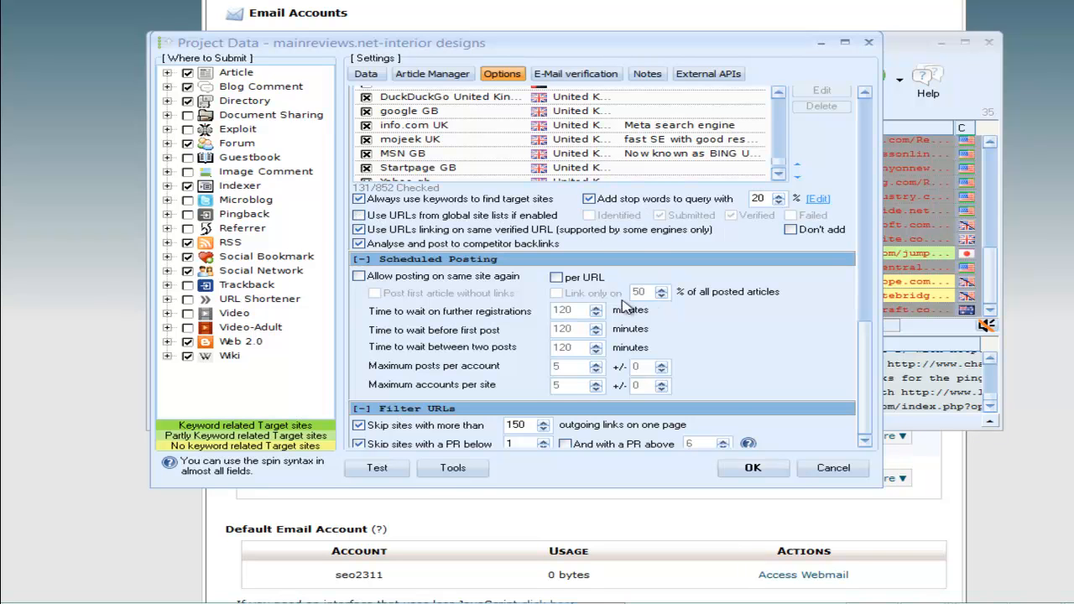
left_click(749, 468)
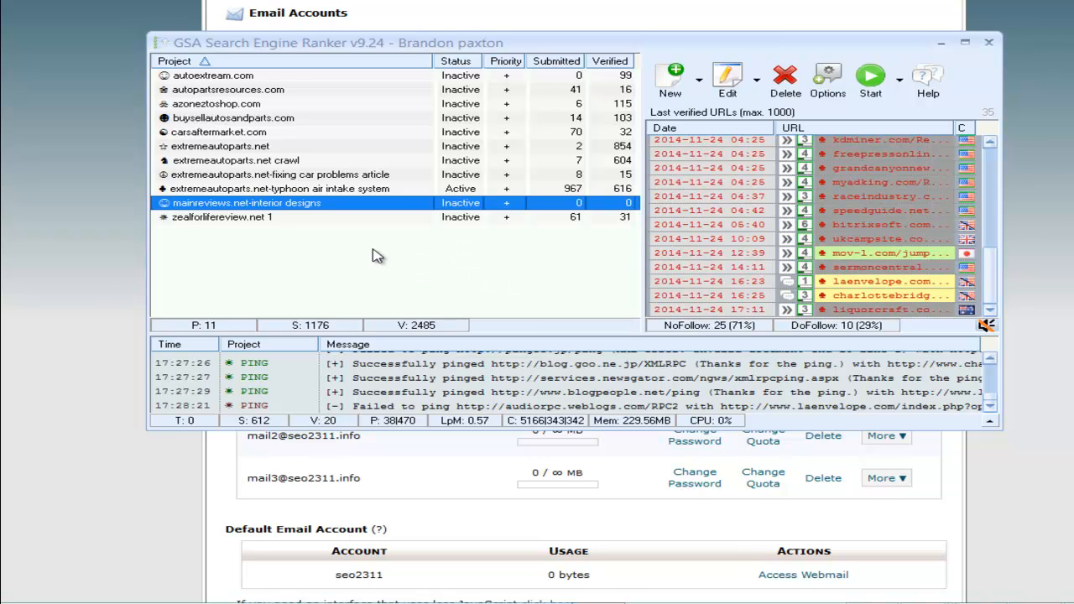
Set the status of the mainreviews.net-interior designs project to Active.
mouse_move(437, 206)
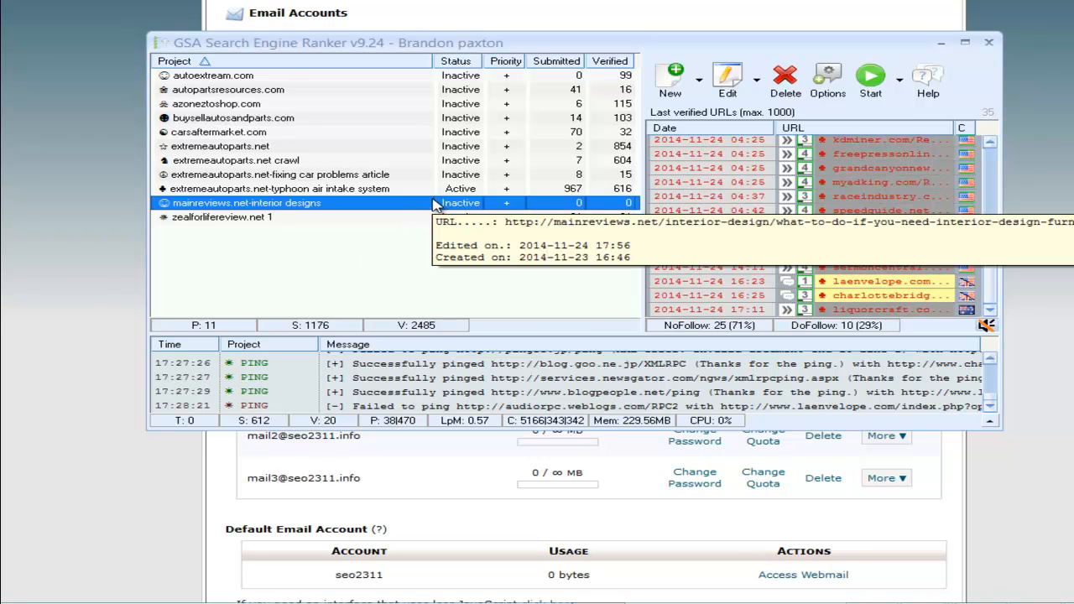
right_click(299, 212)
mouse_move(334, 219)
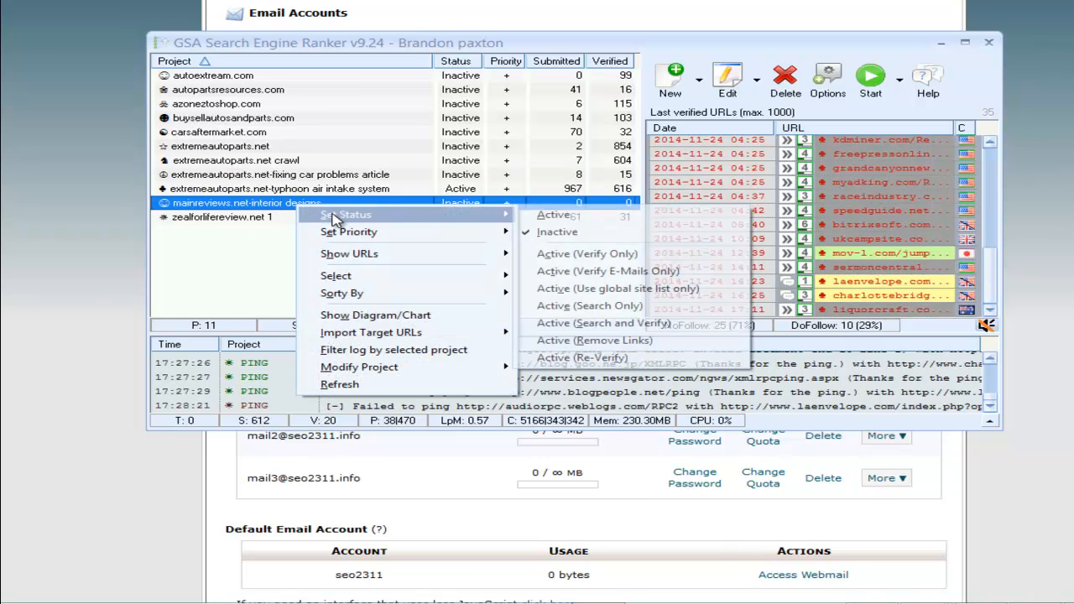
left_click(544, 217)
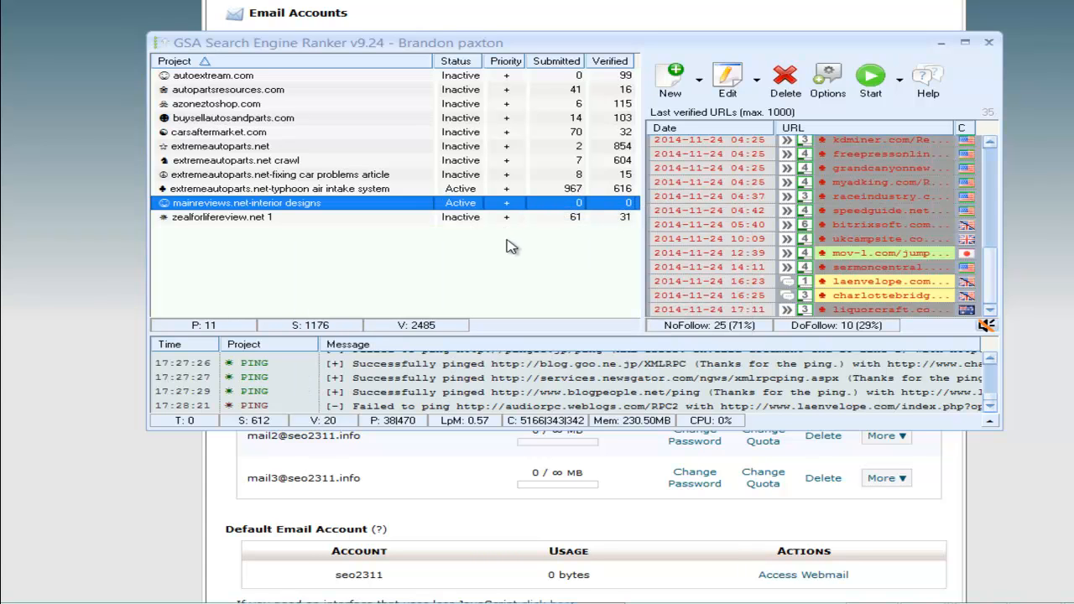
right_click(217, 209)
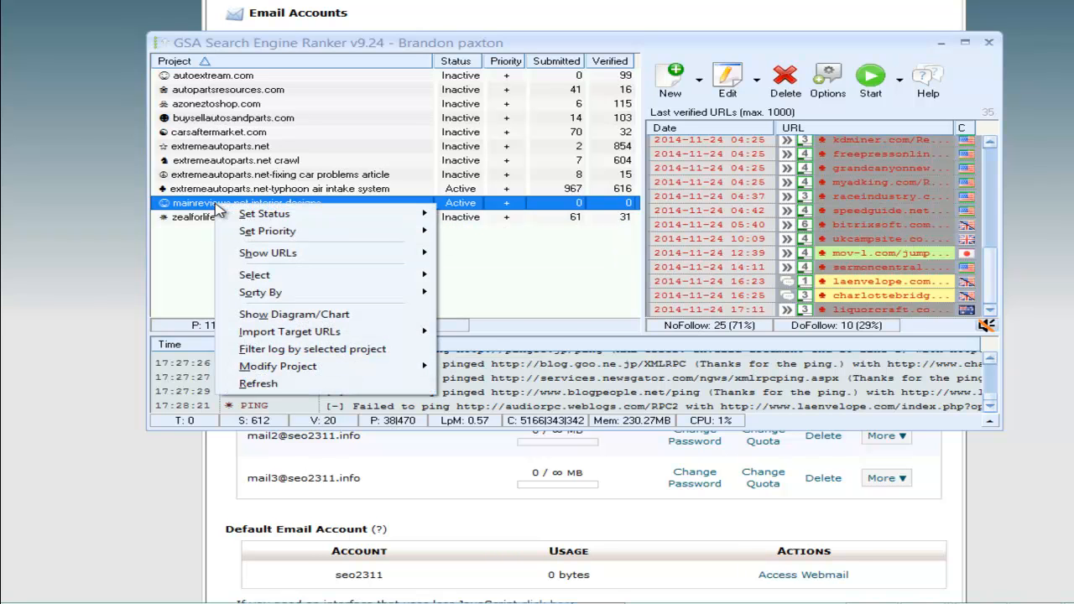
mouse_move(266, 235)
mouse_move(390, 232)
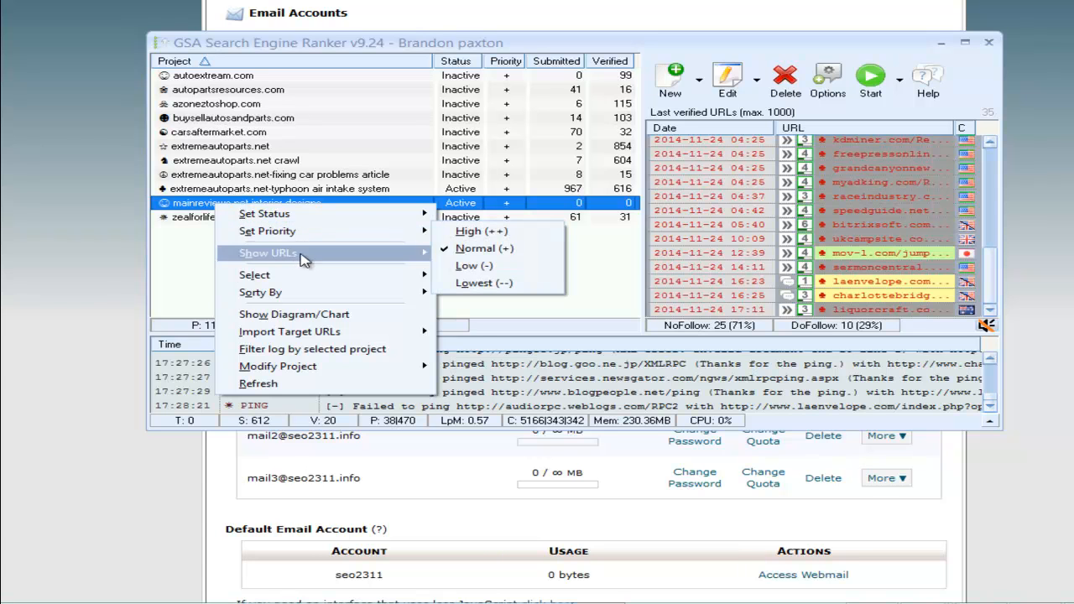
mouse_move(296, 256)
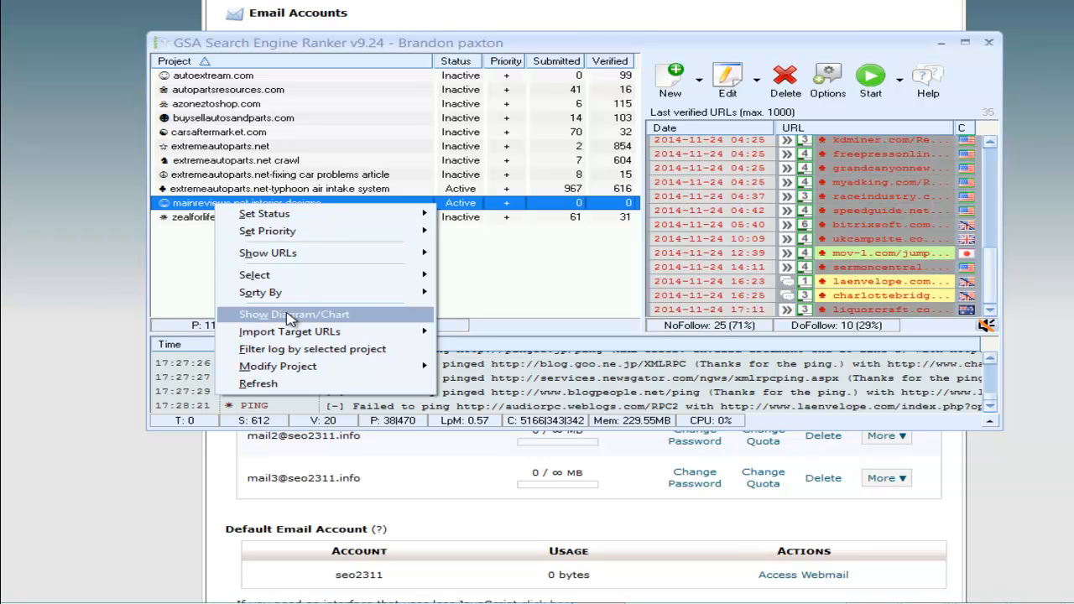
mouse_move(377, 276)
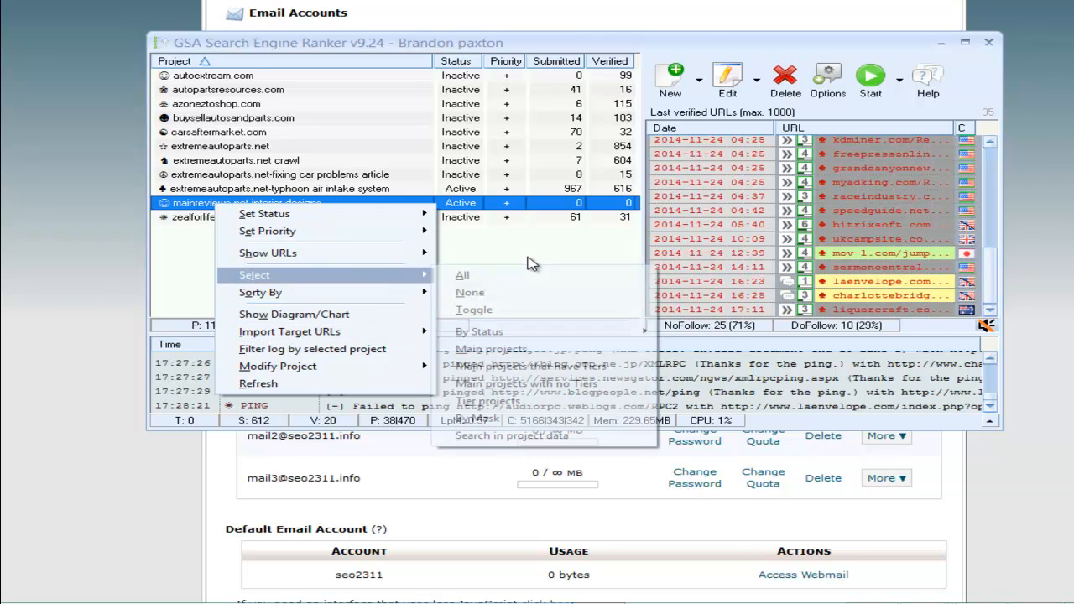
left_click(531, 264)
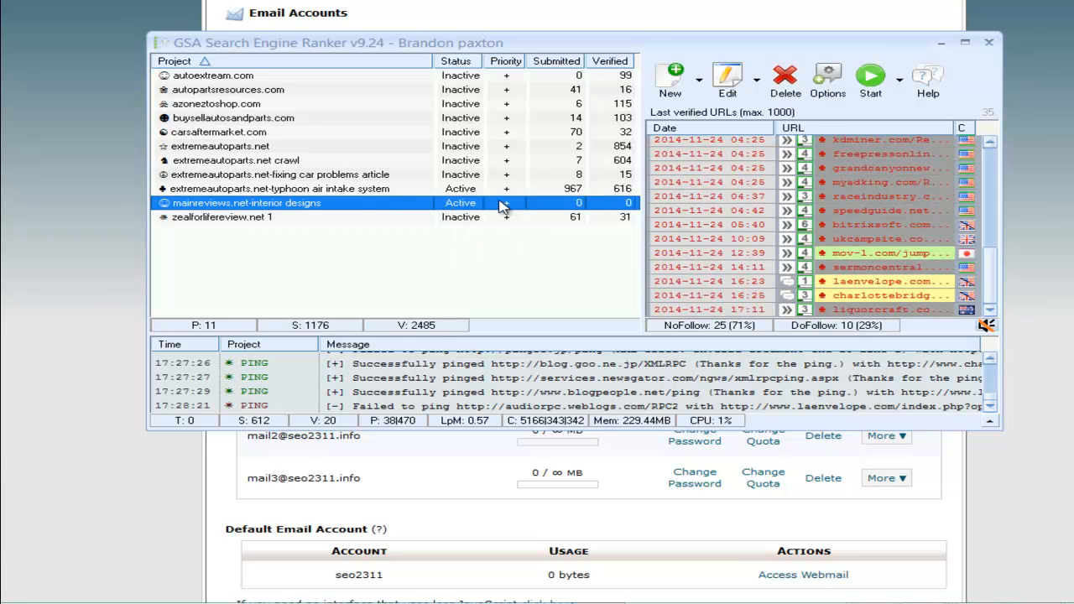
Start running the active projects.
left_click(872, 80)
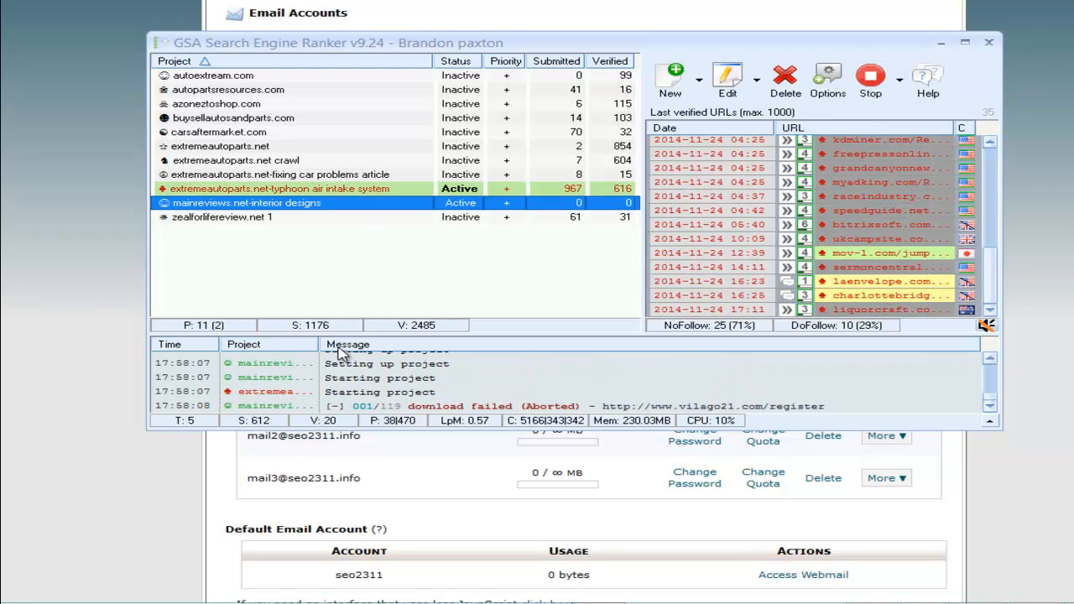